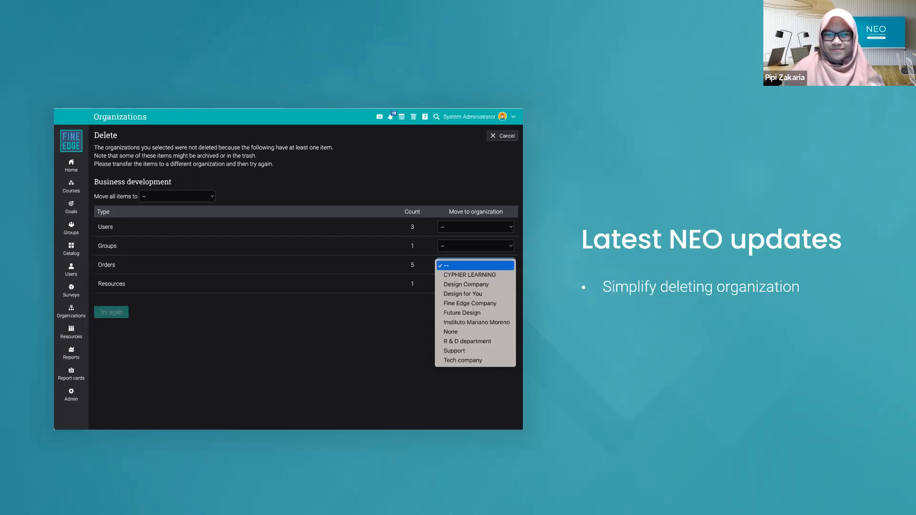
{"action": "key", "text": "Right"}
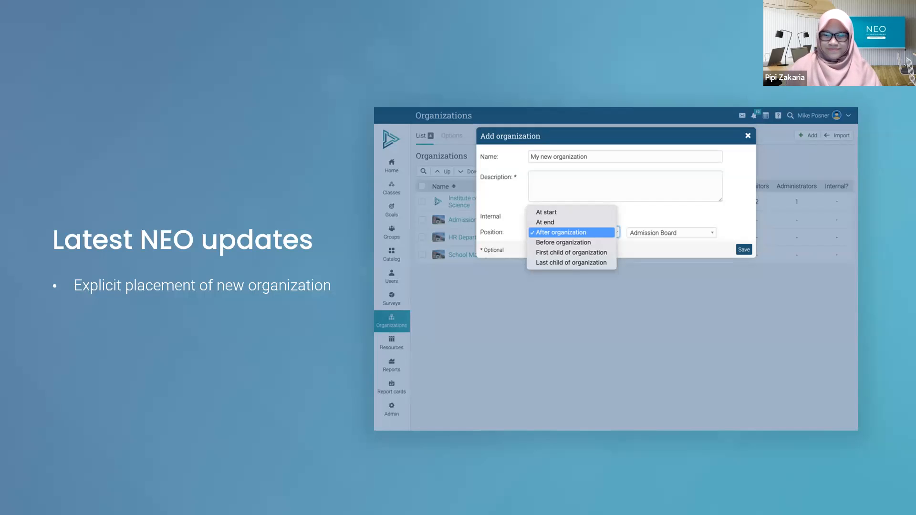
{"action": "key", "text": "Right"}
{"action": "key", "text": "Right"}
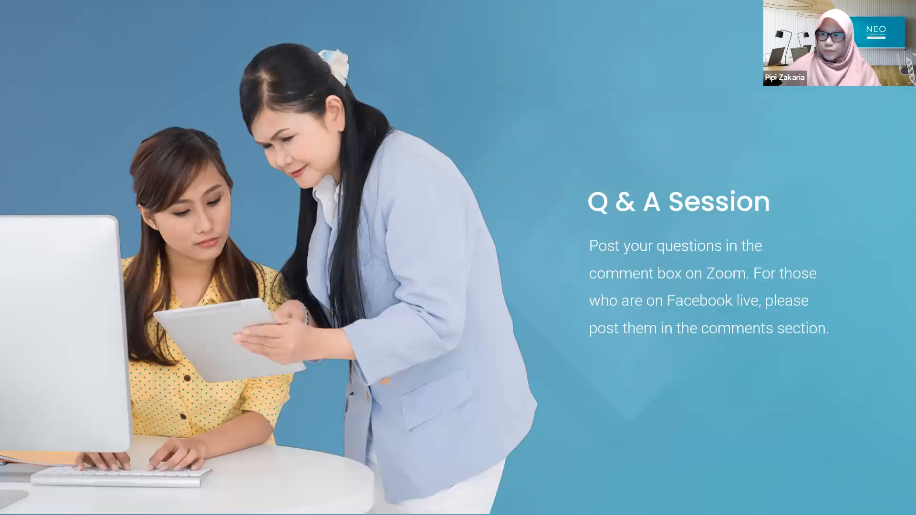
{"action": "key", "text": "Left"}
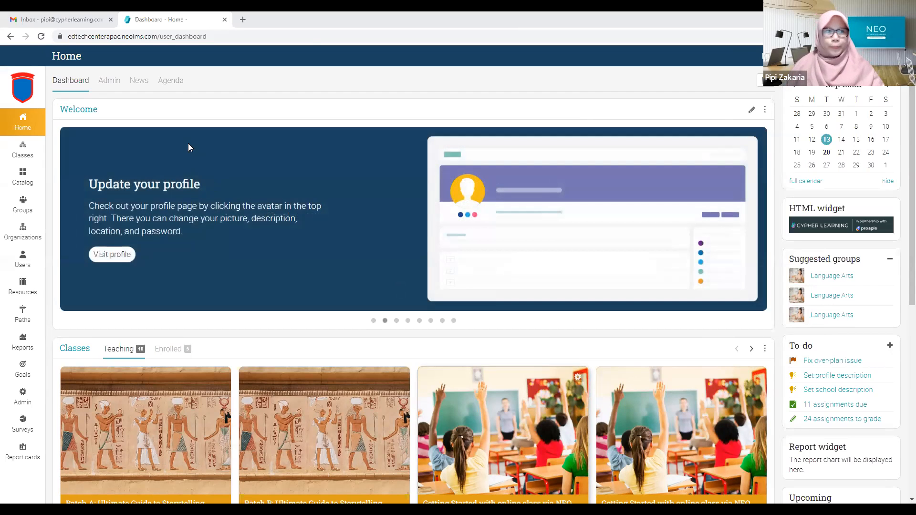
Step: Start adding a new class and name it Physics
{"action": "left_click", "coordinate": [22, 151]}
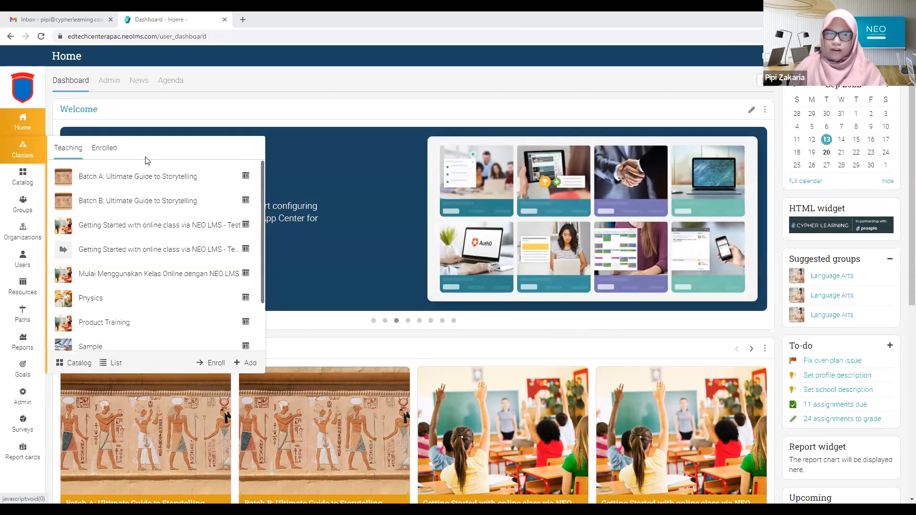
{"action": "left_click", "coordinate": [249, 364]}
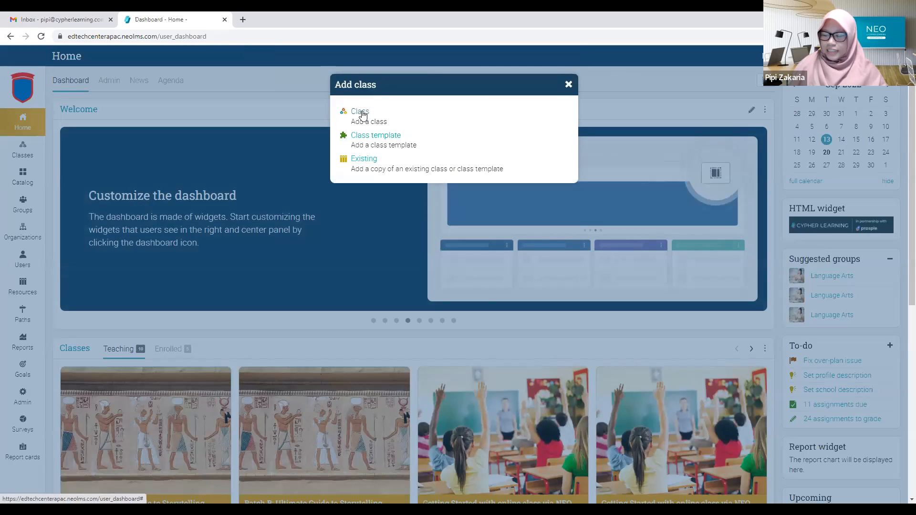
{"action": "left_click", "coordinate": [361, 113]}
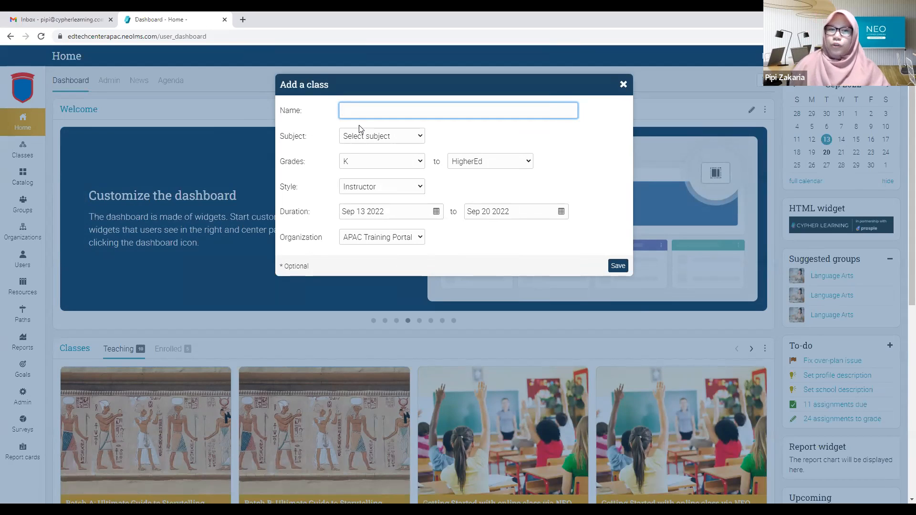
{"action": "type", "text": "P"}
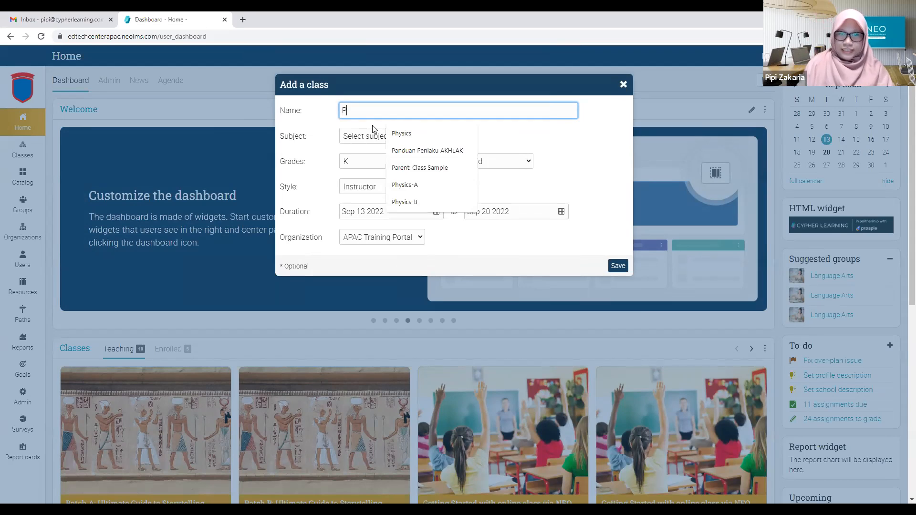
{"action": "type", "text": "hysics"}
{"action": "left_click", "coordinate": [419, 133]}
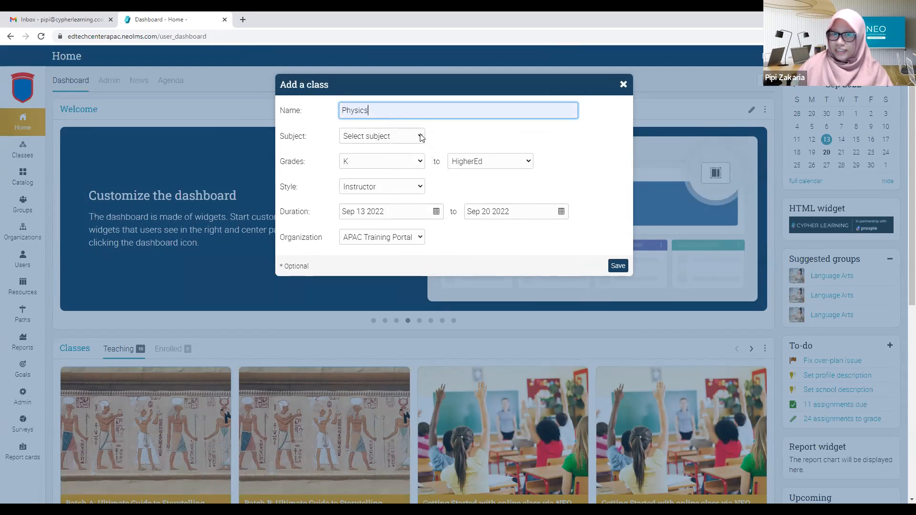
Step: Set the new class's subject to Science
{"action": "right_click", "coordinate": [419, 136]}
{"action": "left_click", "coordinate": [410, 136]}
{"action": "left_click", "coordinate": [408, 137]}
{"action": "right_click", "coordinate": [408, 137]}
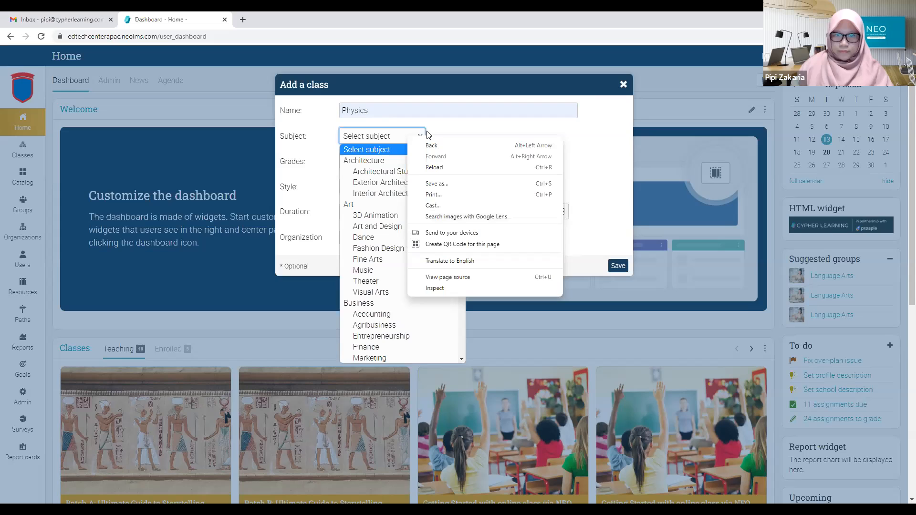
{"action": "key", "text": "s"}
{"action": "key", "text": "c"}
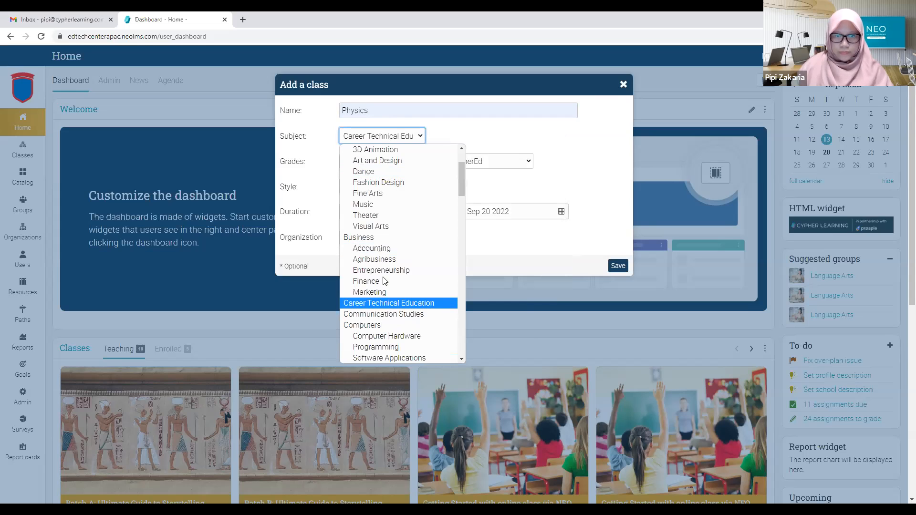
{"action": "left_click", "coordinate": [388, 138]}
{"action": "key", "text": "s"}
{"action": "key", "text": "c"}
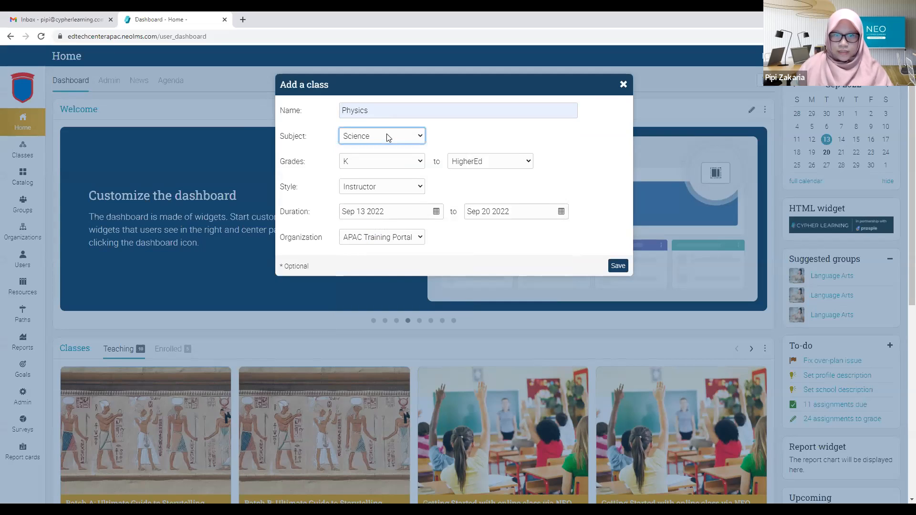
Step: Save the Physics class with grades 10 to 10 and the Blended style
{"action": "left_click", "coordinate": [418, 162]}
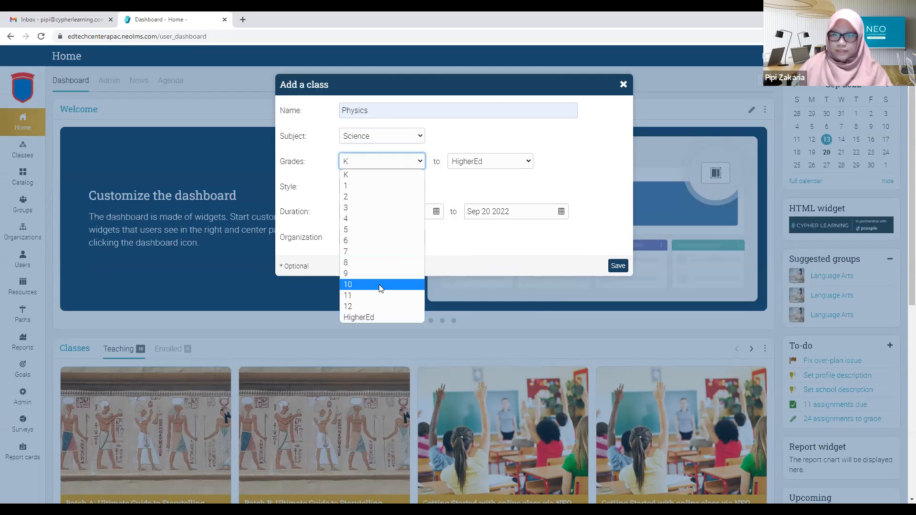
{"action": "left_click", "coordinate": [524, 162]}
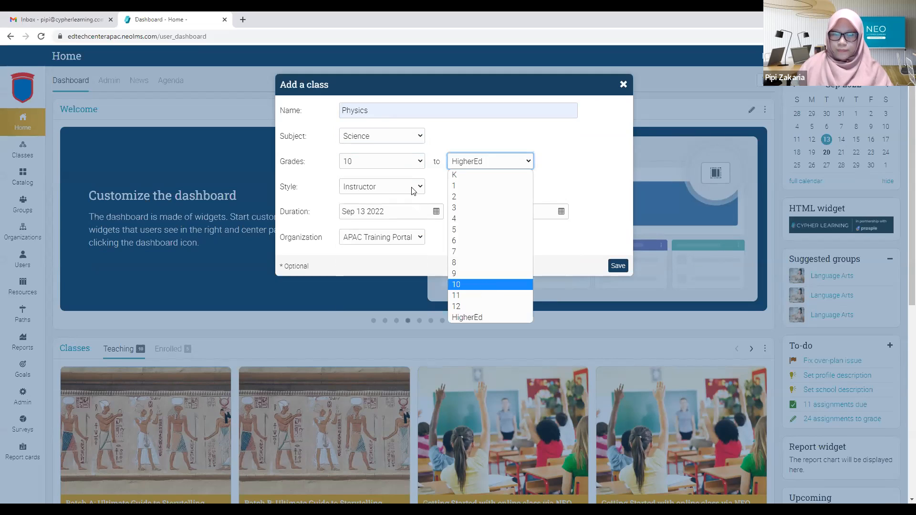
{"action": "left_click", "coordinate": [411, 191]}
{"action": "left_click", "coordinate": [398, 190]}
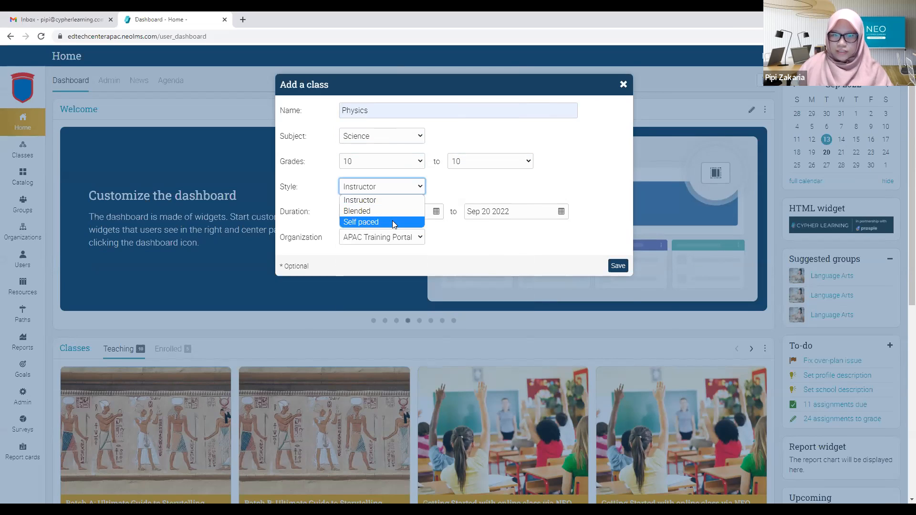
{"action": "left_click", "coordinate": [392, 221]}
{"action": "left_click", "coordinate": [416, 185]}
{"action": "left_click", "coordinate": [403, 211]}
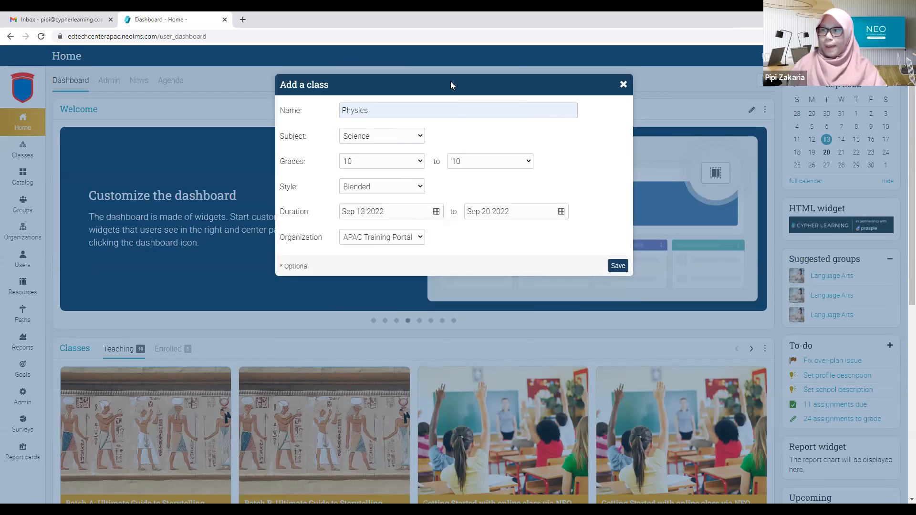
{"action": "left_click", "coordinate": [619, 266]}
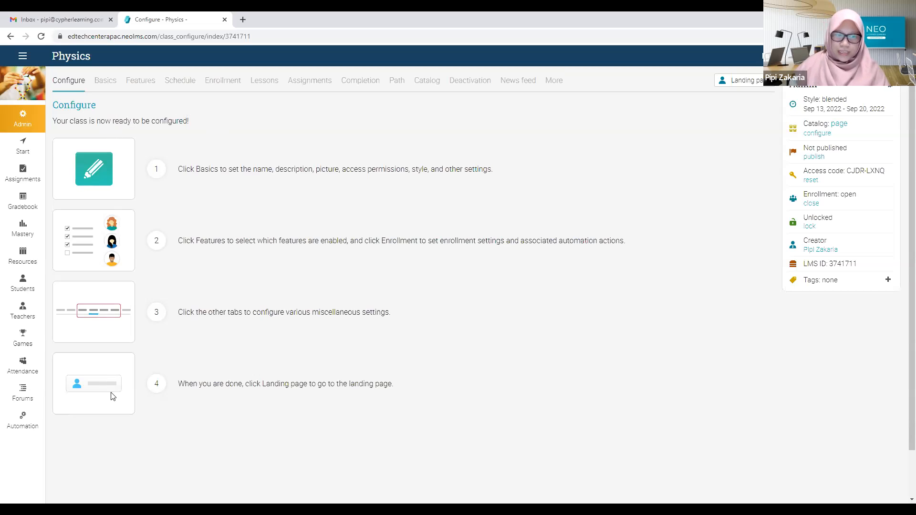
Step: Open the class's feature settings and review the available start page tabs and left tabs
{"action": "left_click_drag", "start_coordinate": [55, 108], "coordinate": [116, 114]}
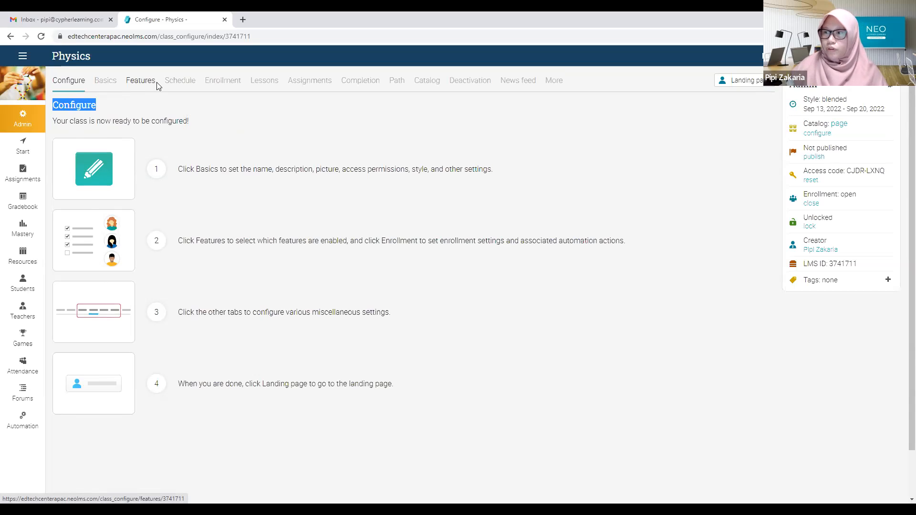
{"action": "left_click", "coordinate": [551, 103]}
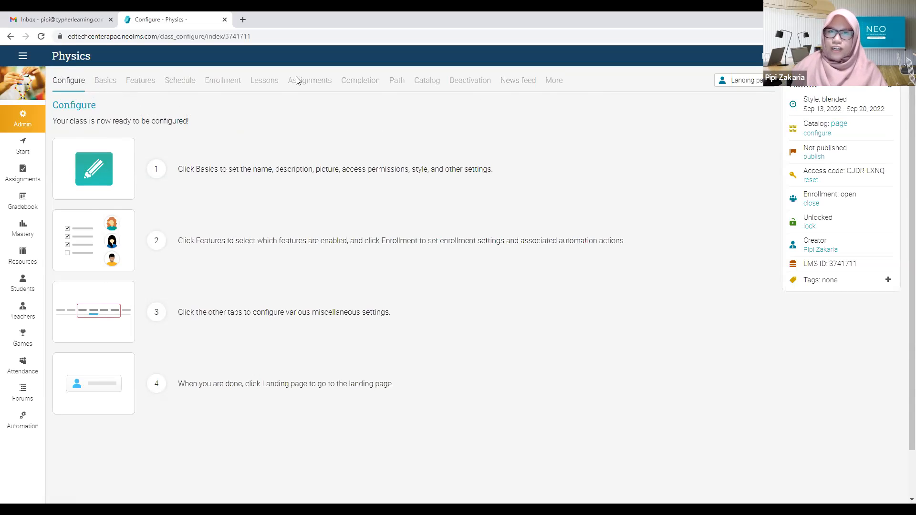
{"action": "left_click", "coordinate": [141, 81]}
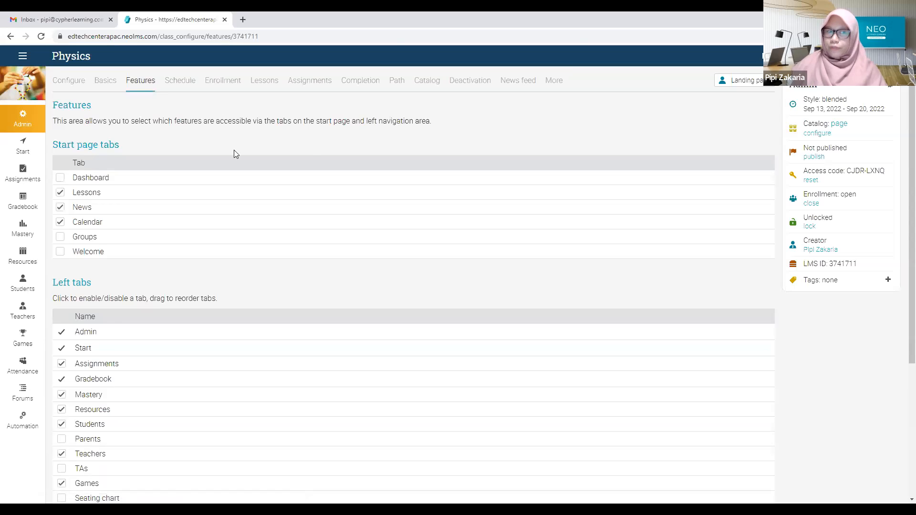
{"action": "scroll", "coordinate": [234, 150], "scroll_direction": "down", "scroll_amount": 2}
{"action": "scroll", "coordinate": [210, 170], "scroll_direction": "up", "scroll_amount": 2}
{"action": "scroll", "coordinate": [191, 193], "scroll_direction": "down", "scroll_amount": 4}
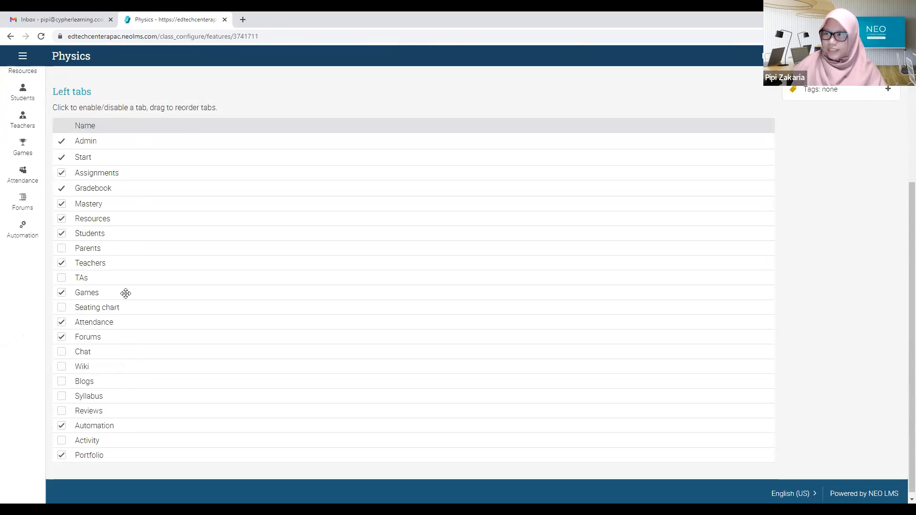
{"action": "scroll", "coordinate": [151, 193], "scroll_direction": "up", "scroll_amount": 2}
{"action": "scroll", "coordinate": [151, 193], "scroll_direction": "down", "scroll_amount": 2}
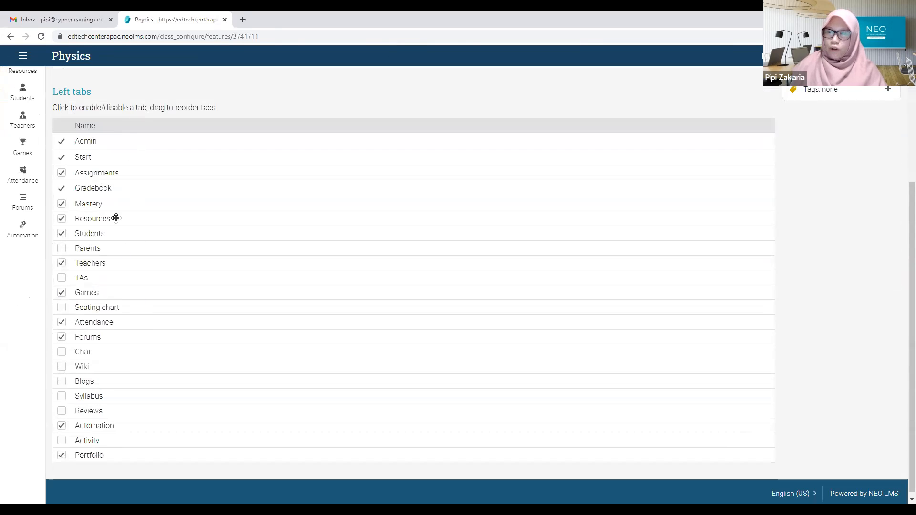
{"action": "scroll", "coordinate": [113, 337], "scroll_direction": "up", "scroll_amount": 4}
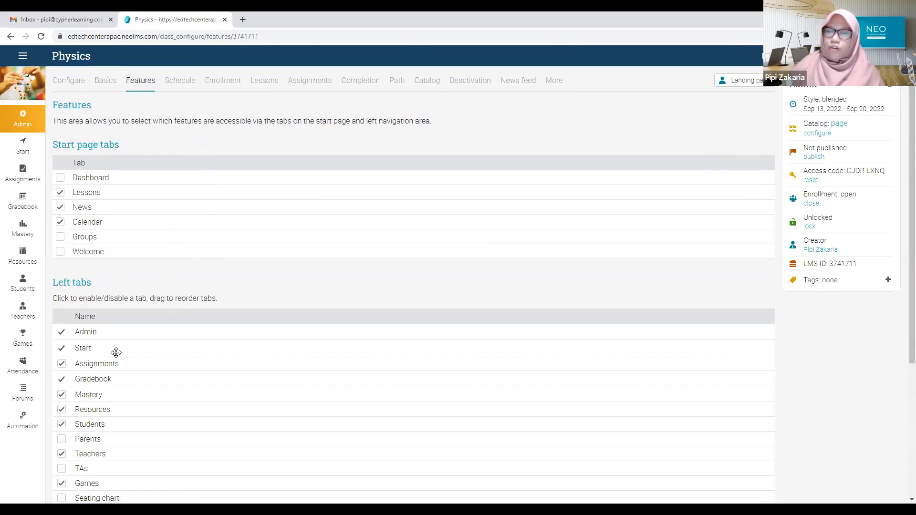
{"action": "scroll", "coordinate": [116, 360], "scroll_direction": "down", "scroll_amount": 3}
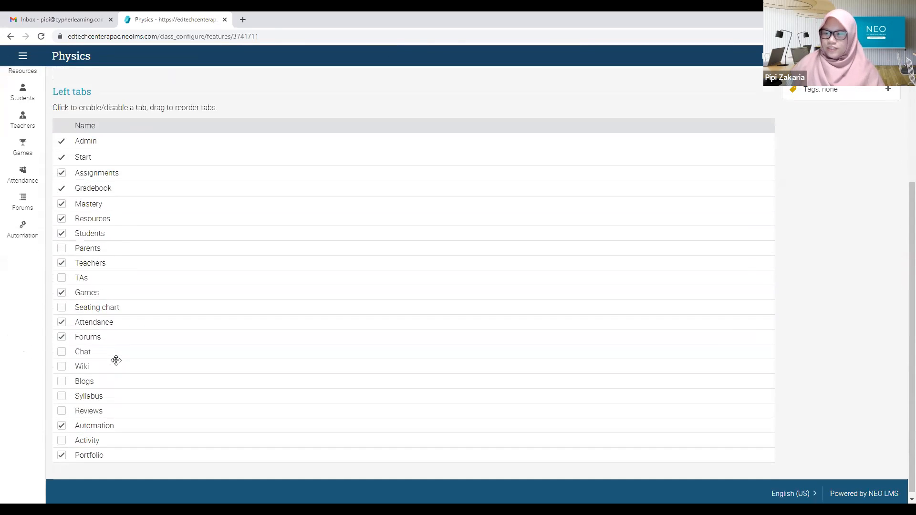
{"action": "scroll", "coordinate": [116, 360], "scroll_direction": "up", "scroll_amount": 4}
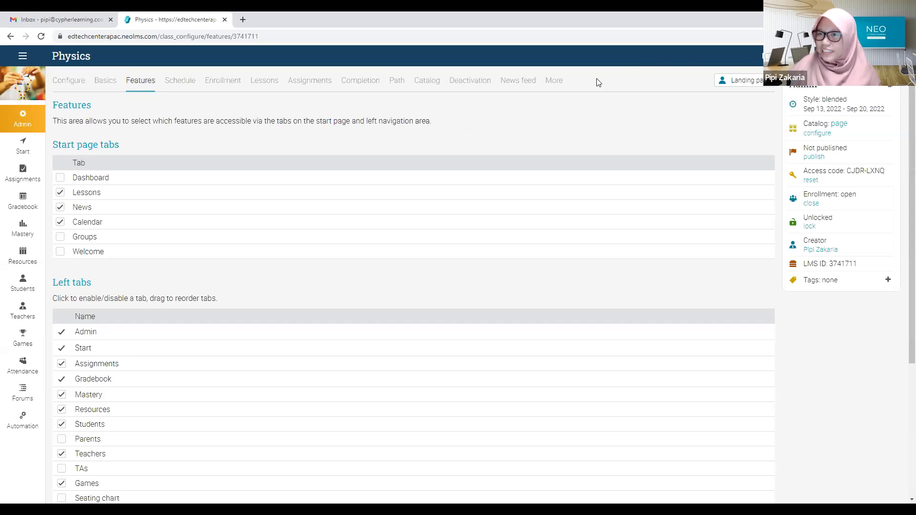
Step: Open the Physics landing page and view the options for adding a lesson without adding one
{"action": "left_click", "coordinate": [747, 82]}
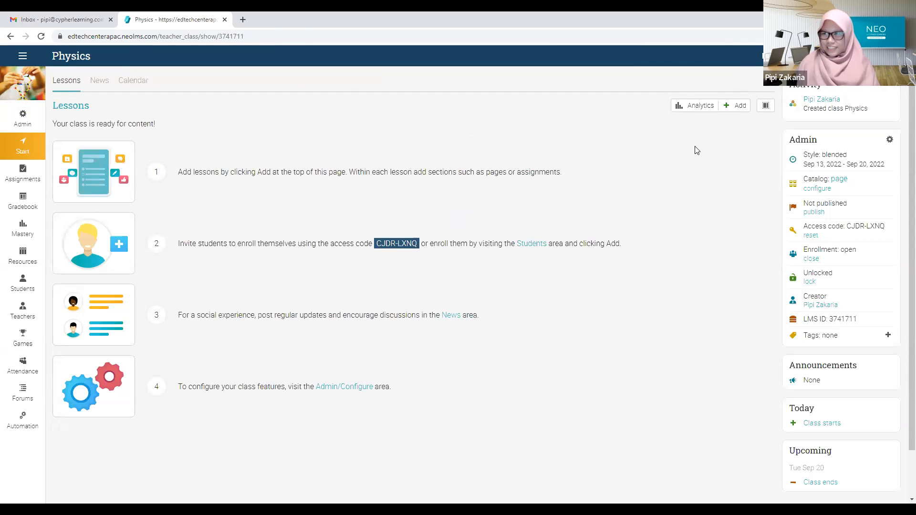
{"action": "left_click", "coordinate": [739, 109]}
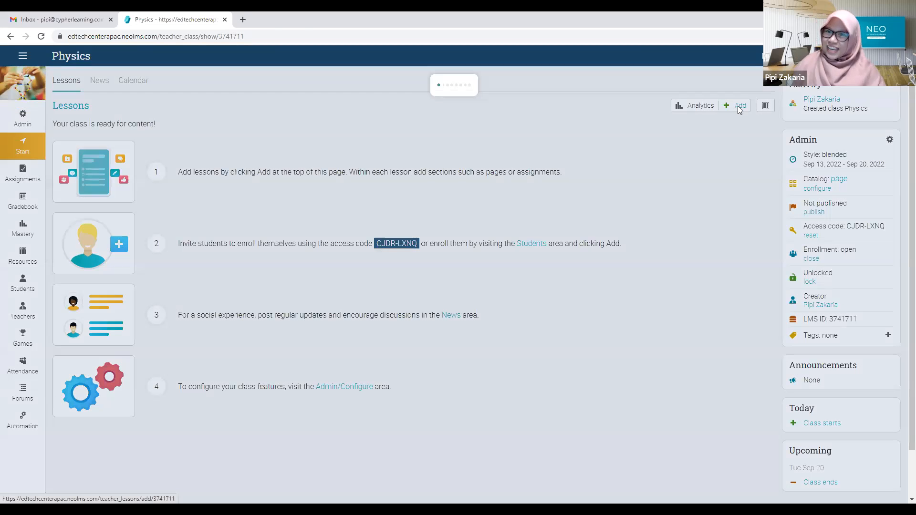
{"action": "right_click", "coordinate": [567, 86]}
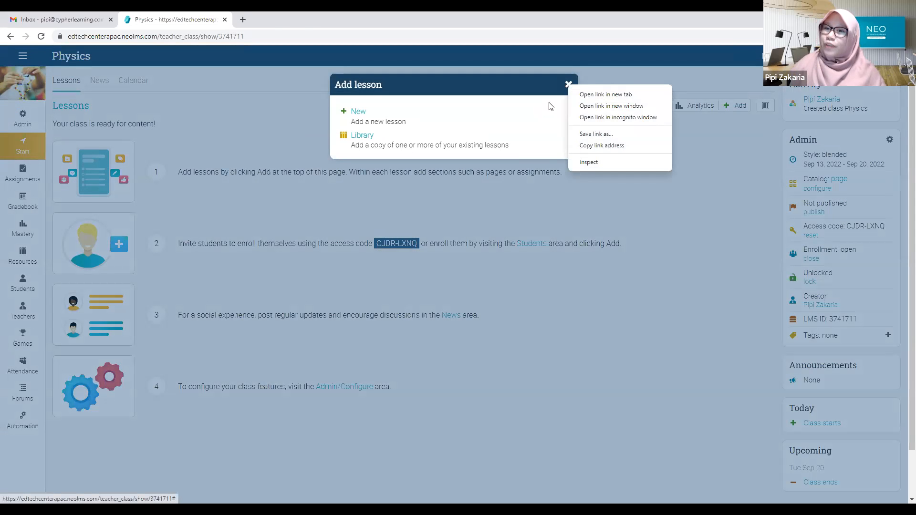
{"action": "left_click", "coordinate": [567, 83]}
{"action": "left_click", "coordinate": [568, 86]}
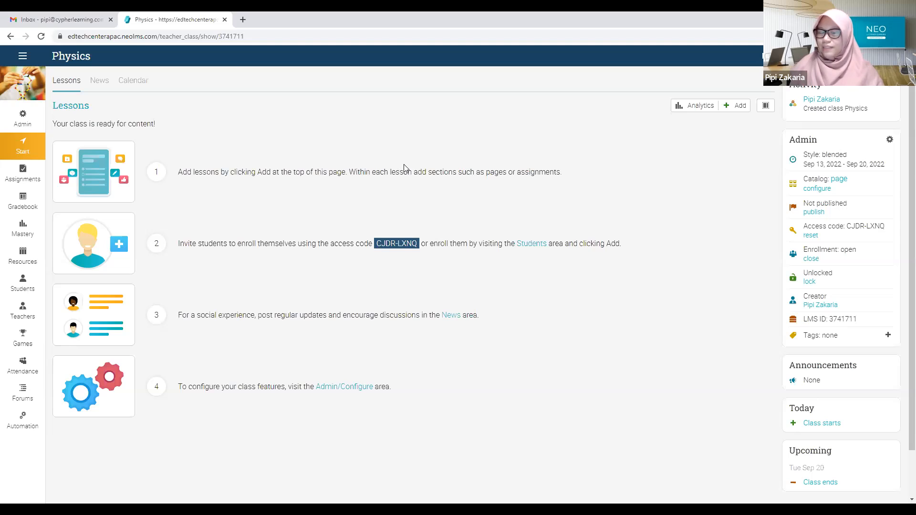
Step: Highlight the class ID in the page address and compare it with the LMS ID in the class's admin details
{"action": "left_click", "coordinate": [218, 35]}
{"action": "left_click", "coordinate": [223, 35]}
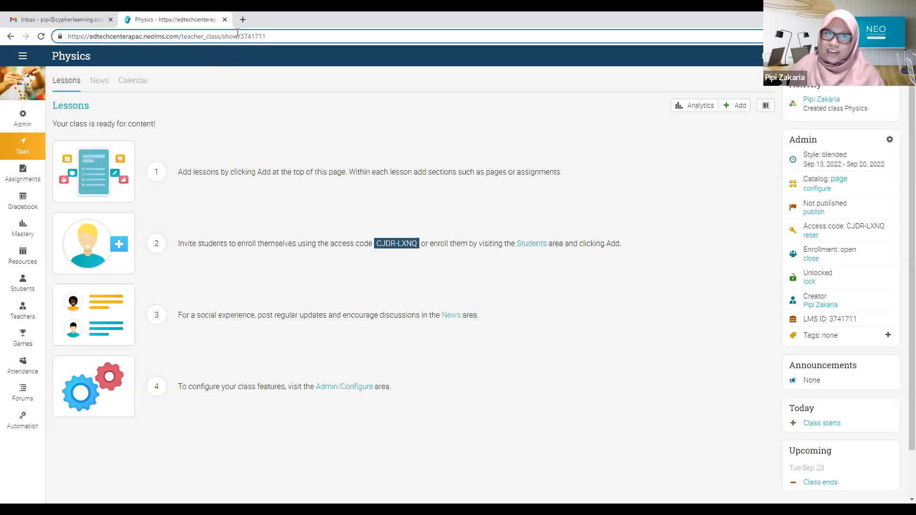
{"action": "left_click_drag", "start_coordinate": [239, 35], "coordinate": [266, 37]}
{"action": "left_click", "coordinate": [263, 38]}
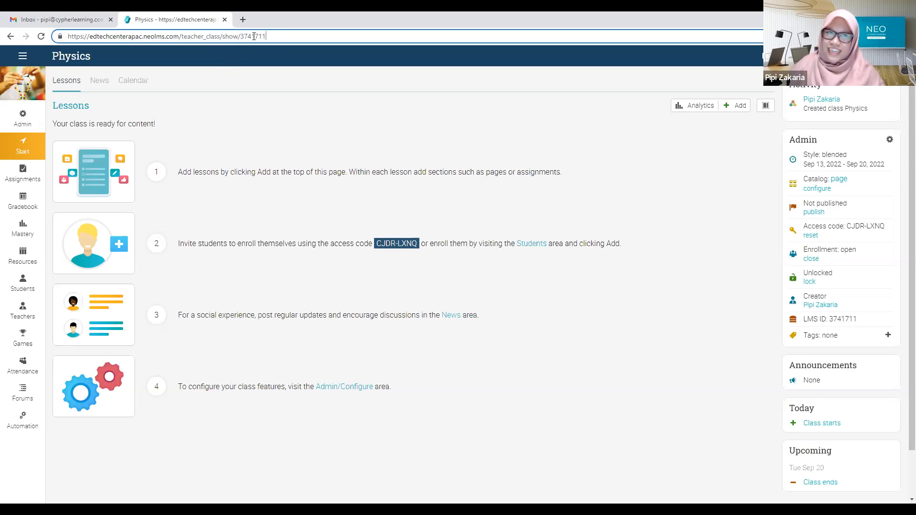
{"action": "double_click", "coordinate": [265, 36]}
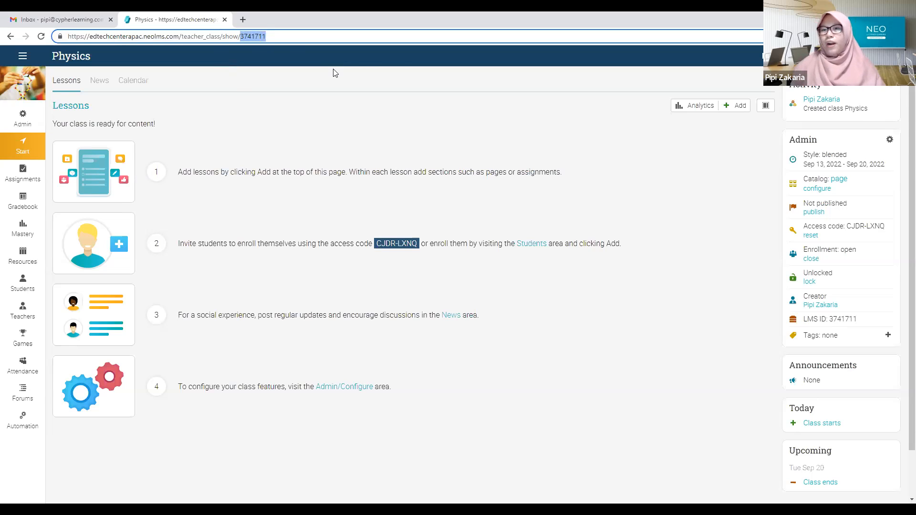
{"action": "left_click", "coordinate": [439, 104]}
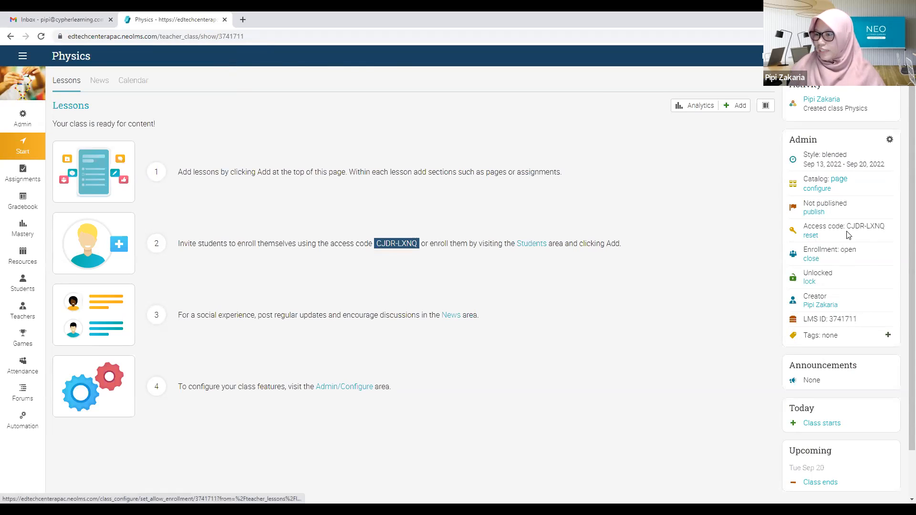
{"action": "left_click_drag", "start_coordinate": [829, 320], "coordinate": [860, 323]}
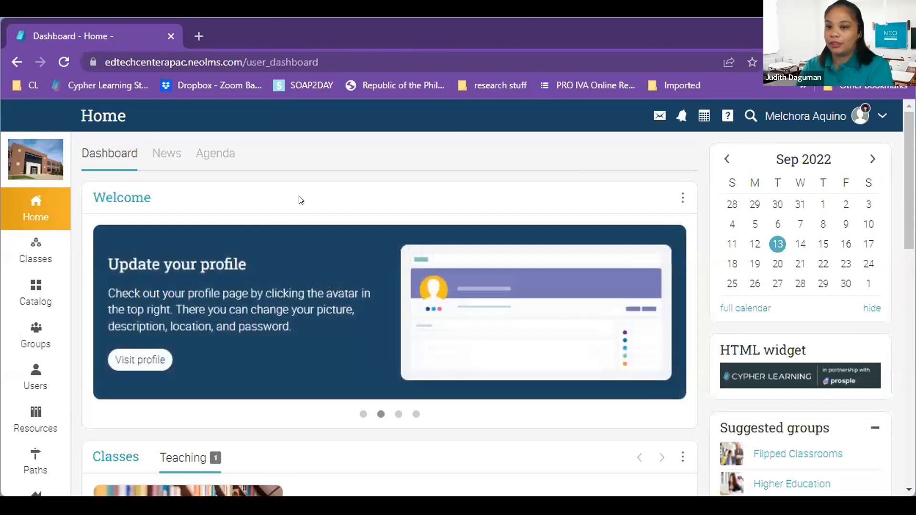
Step: Open the English for Academic and Professional Purposes class from the dashboard's teaching classes
{"action": "scroll", "coordinate": [274, 277], "scroll_direction": "down", "scroll_amount": 6}
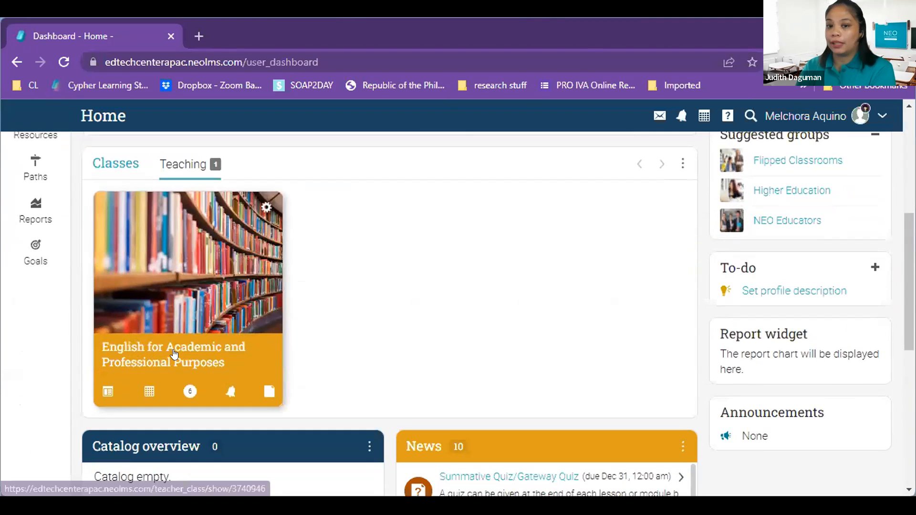
{"action": "left_click", "coordinate": [175, 354]}
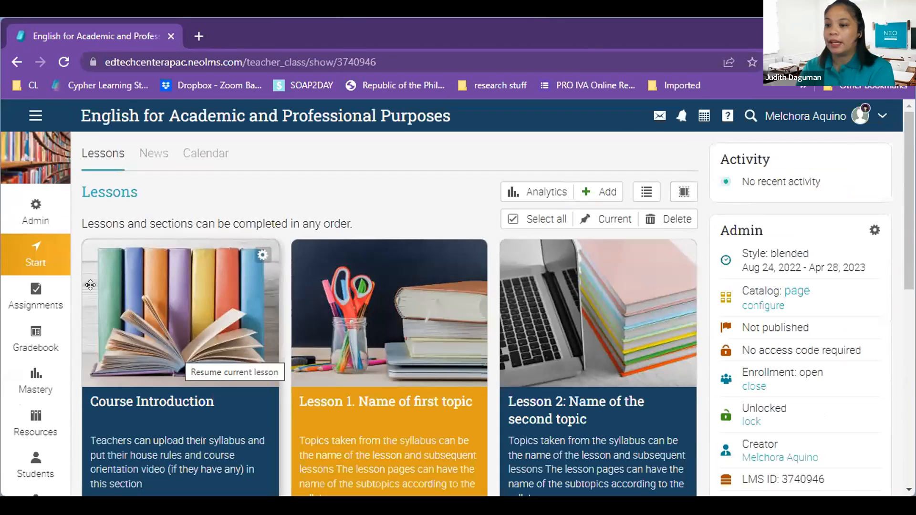
Step: Open the class's assignments list and open the Lesson 1 Check Up Quiz
{"action": "left_click", "coordinate": [33, 303]}
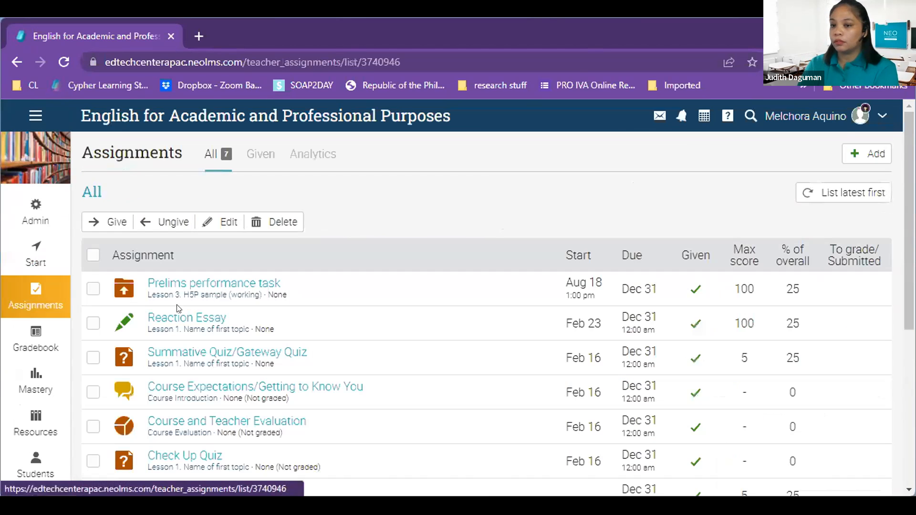
{"action": "scroll", "coordinate": [323, 350], "scroll_direction": "down", "scroll_amount": 3}
{"action": "scroll", "coordinate": [323, 350], "scroll_direction": "up", "scroll_amount": 2}
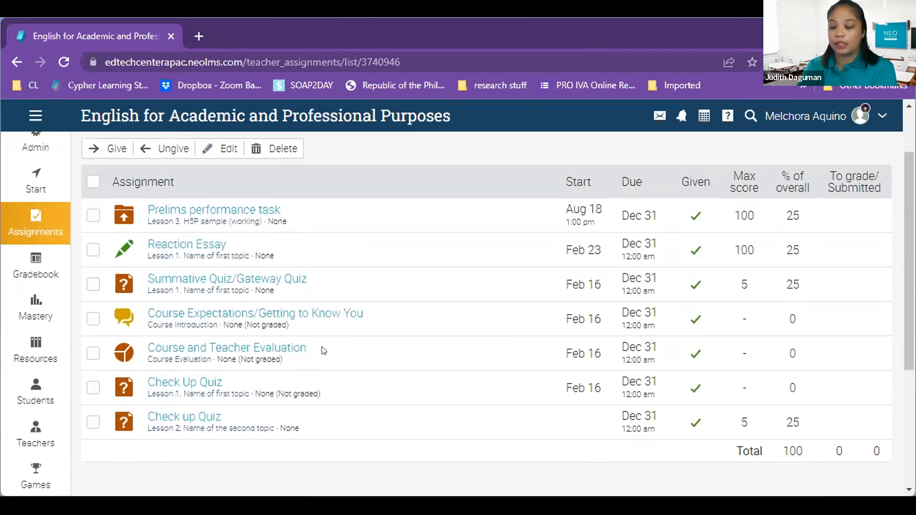
{"action": "left_click", "coordinate": [185, 384]}
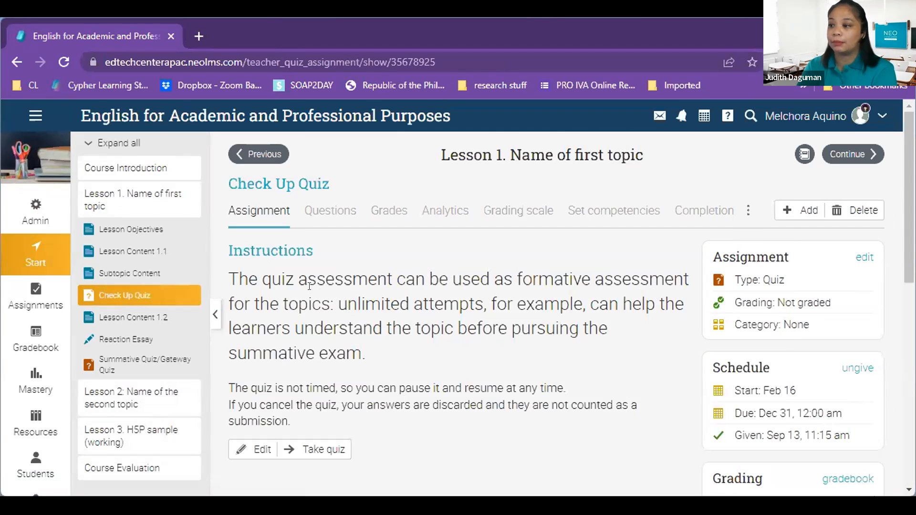
Step: Review the Check Up Quiz's questions and the available question management options
{"action": "left_click", "coordinate": [324, 212]}
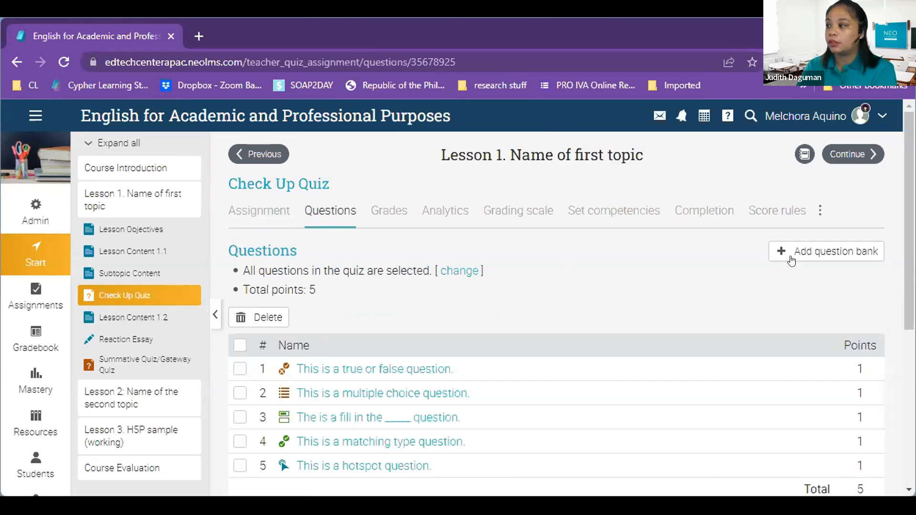
{"action": "scroll", "coordinate": [342, 341], "scroll_direction": "down", "scroll_amount": 3}
{"action": "scroll", "coordinate": [865, 224], "scroll_direction": "up", "scroll_amount": 3}
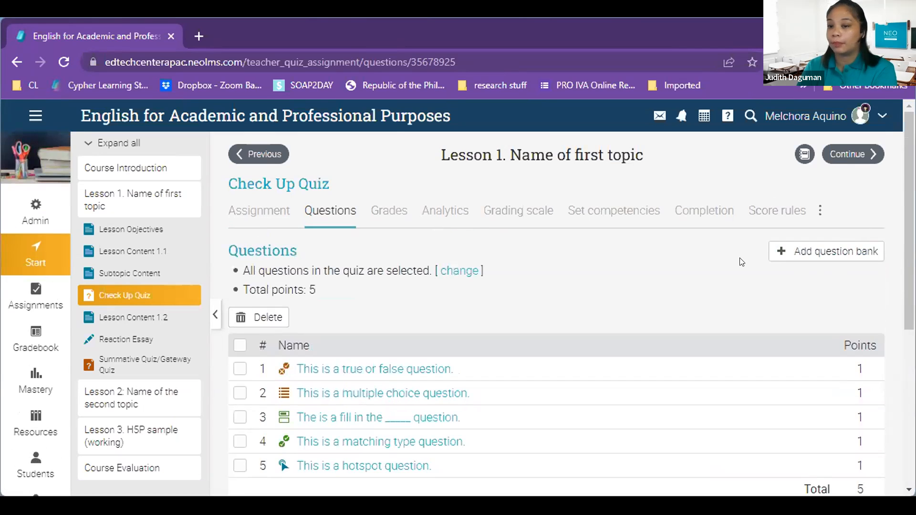
{"action": "scroll", "coordinate": [509, 339], "scroll_direction": "down", "scroll_amount": 2}
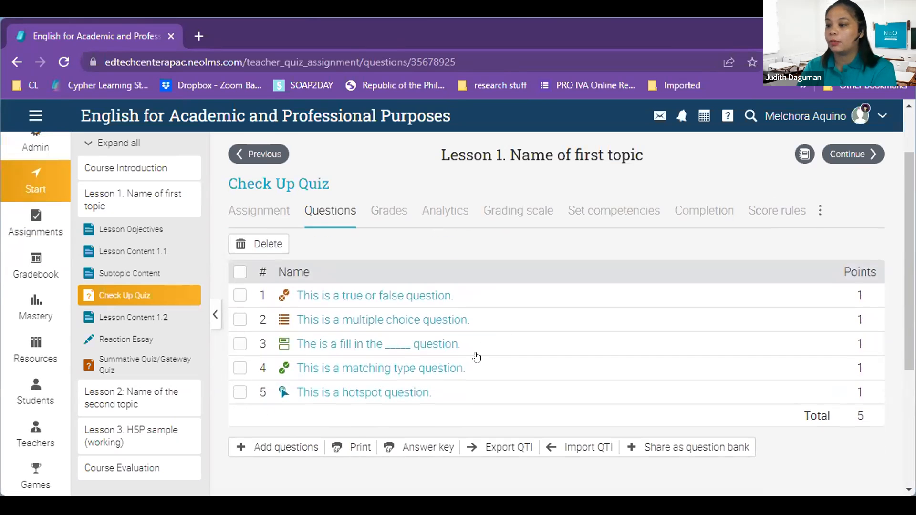
{"action": "scroll", "coordinate": [295, 429], "scroll_direction": "up", "scroll_amount": 2}
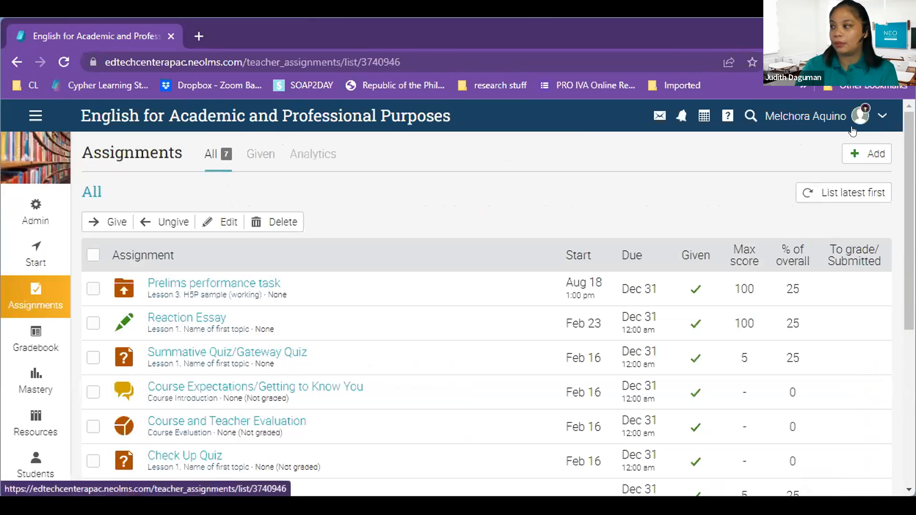
Step: Start adding an assignment from the class's assignments list and review the individual, group, integration and library types
{"action": "left_click", "coordinate": [863, 154]}
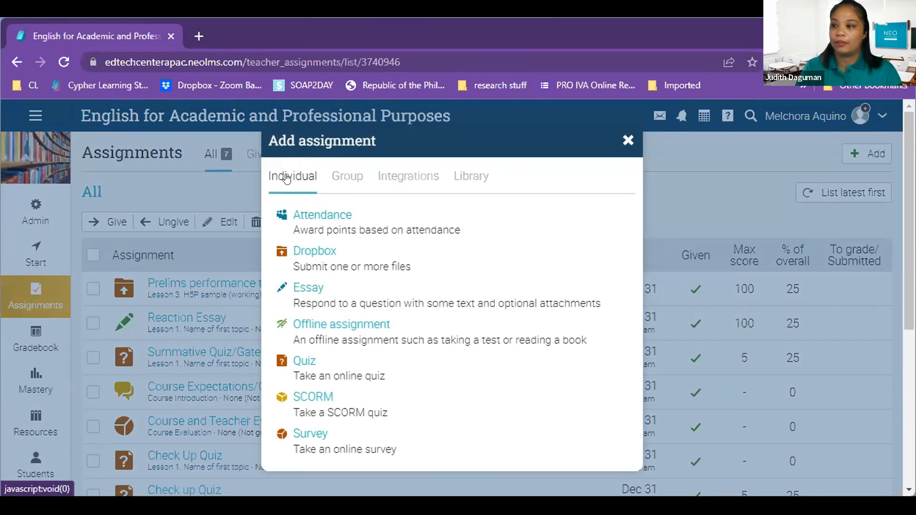
{"action": "left_click", "coordinate": [347, 177]}
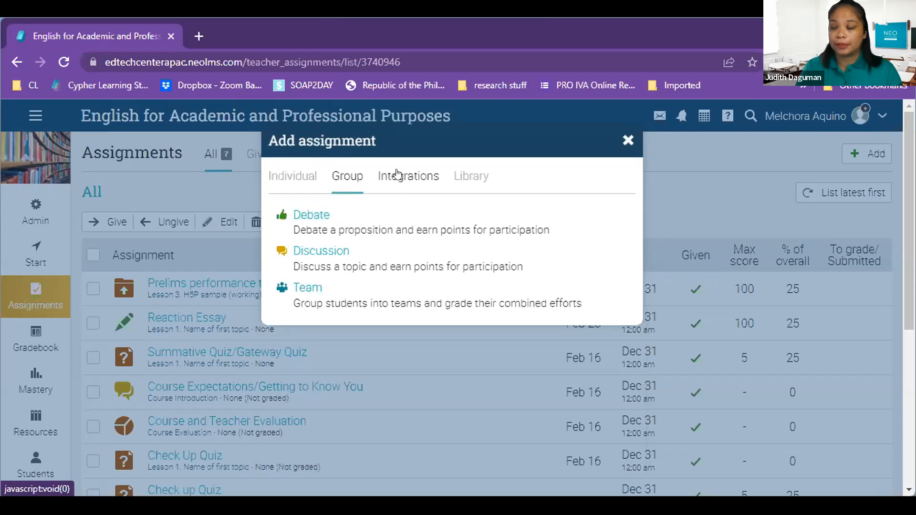
{"action": "left_click", "coordinate": [396, 184]}
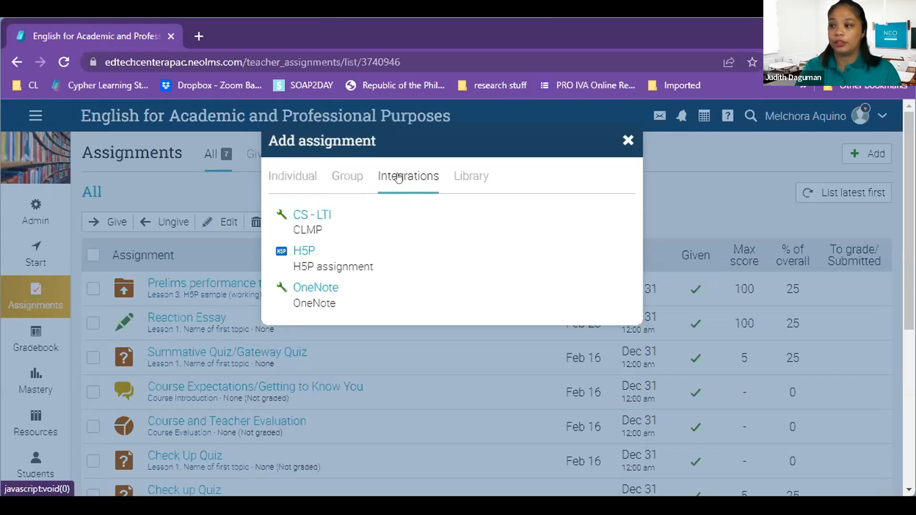
{"action": "left_click", "coordinate": [458, 187]}
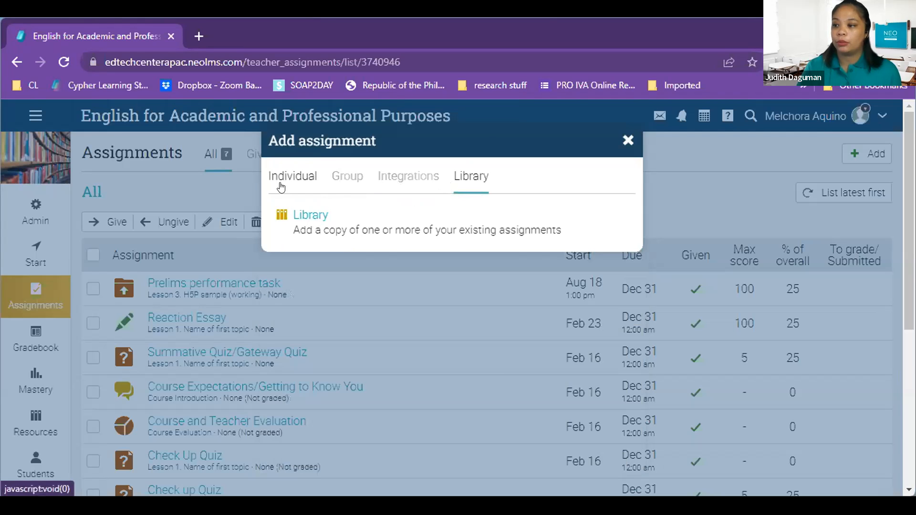
{"action": "left_click", "coordinate": [280, 180]}
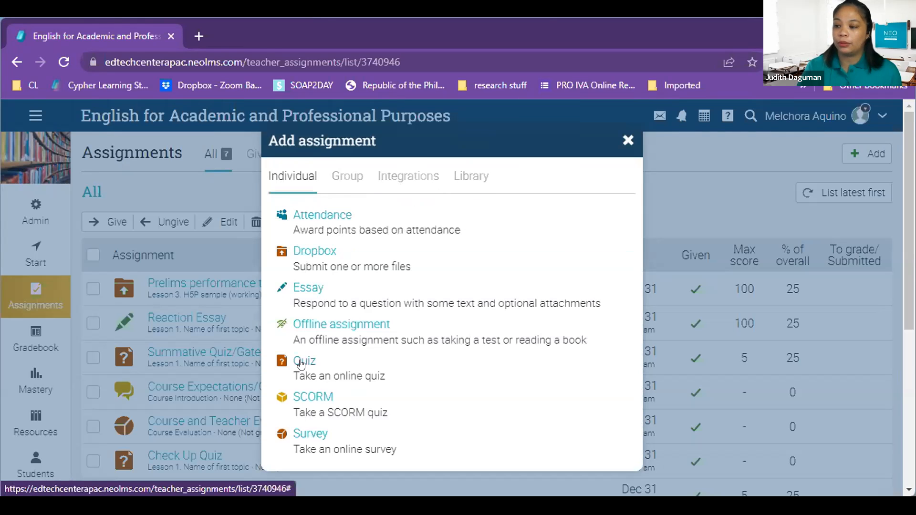
Step: Create an individual Quiz assignment and title it "Quiz #3"
{"action": "left_click", "coordinate": [301, 363]}
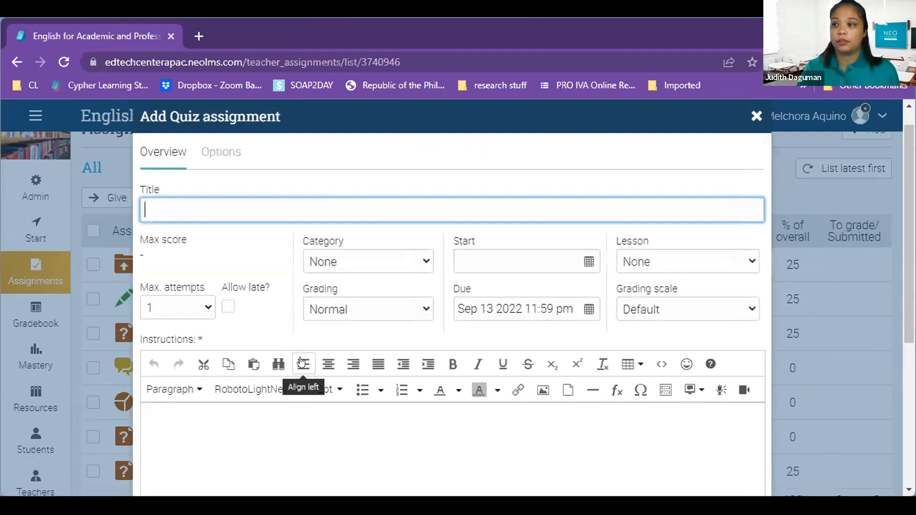
{"action": "left_click", "coordinate": [314, 204]}
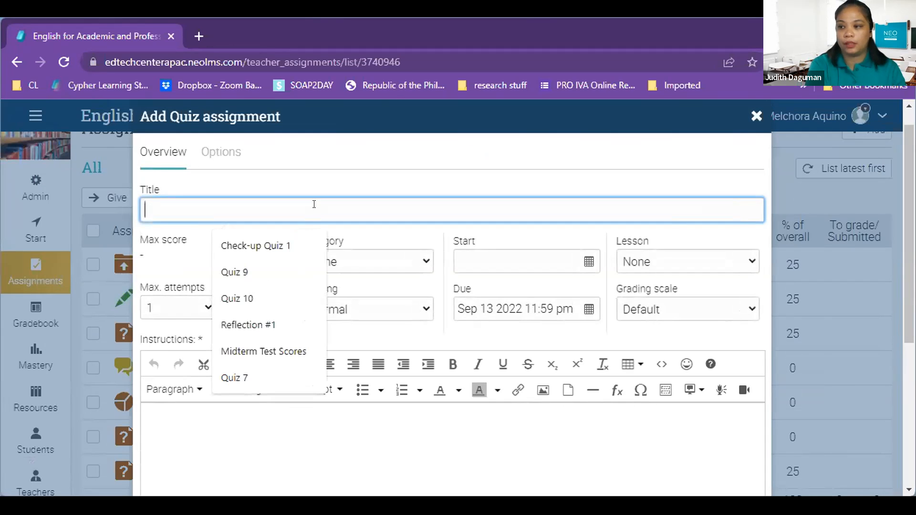
{"action": "type", "text": "Quiz "}
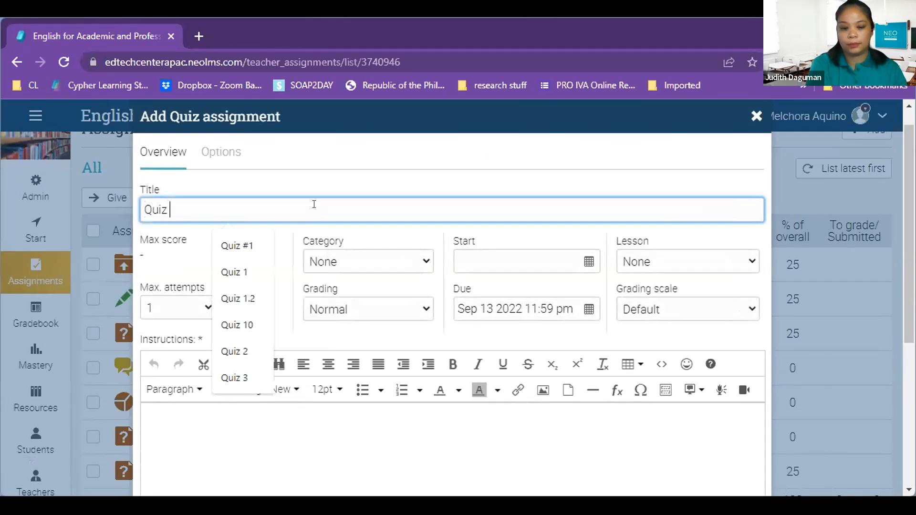
{"action": "type", "text": "#3"}
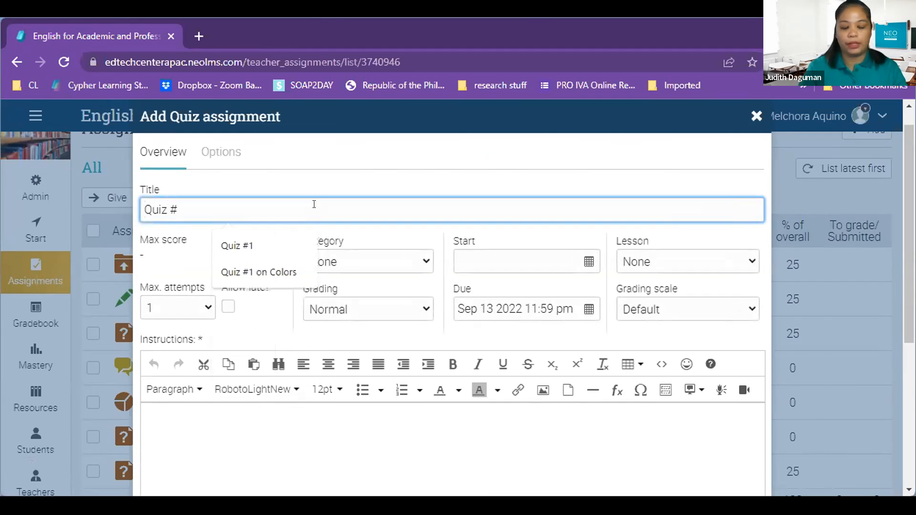
Step: Enter the quiz instructions "Answer each question correctly by using the correct option." and save the assignment
{"action": "left_click", "coordinate": [206, 439]}
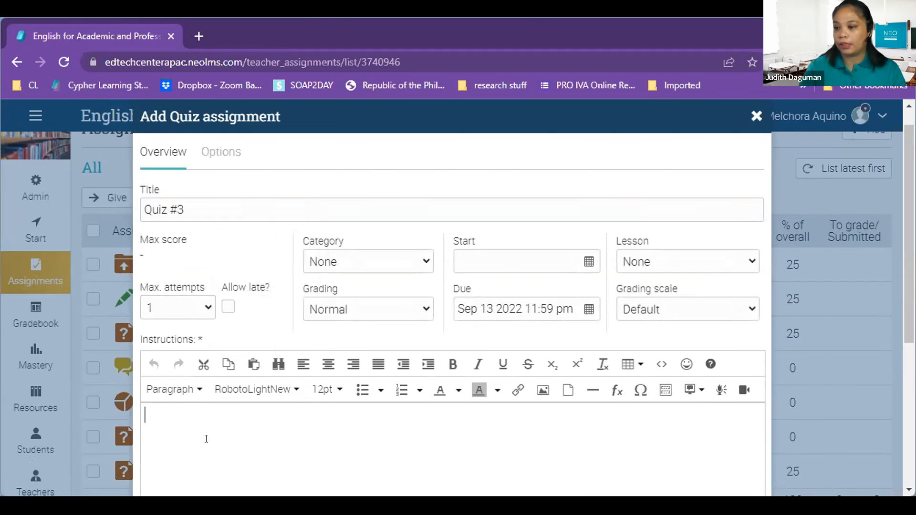
{"action": "scroll", "coordinate": [647, 419], "scroll_direction": "down", "scroll_amount": 5}
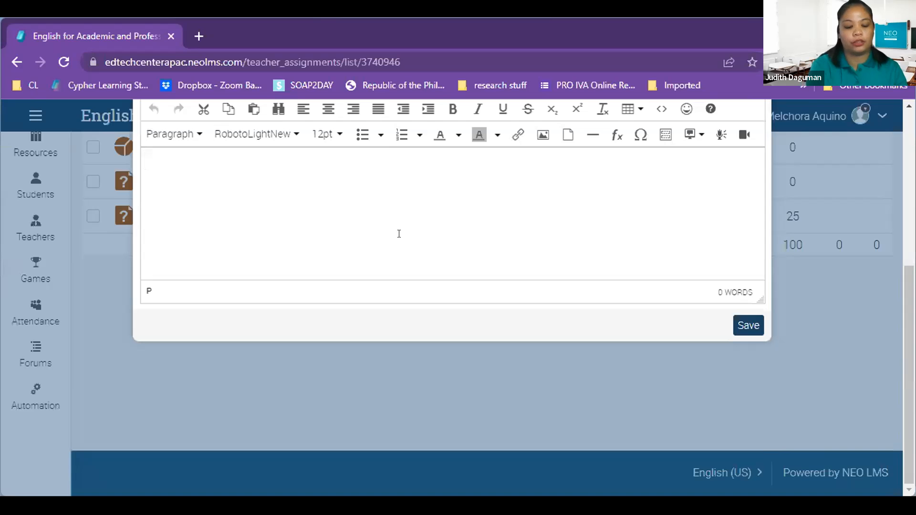
{"action": "type", "text": "Answer "}
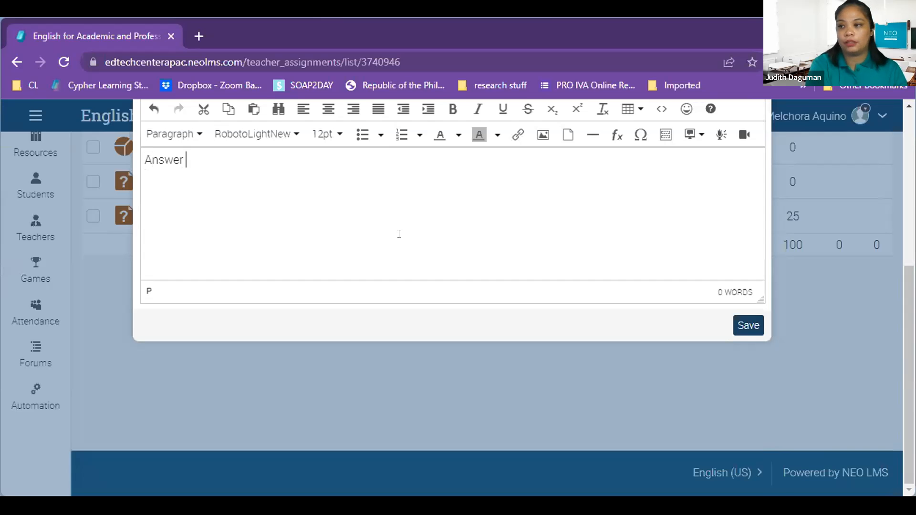
{"action": "type", "text": "each question "}
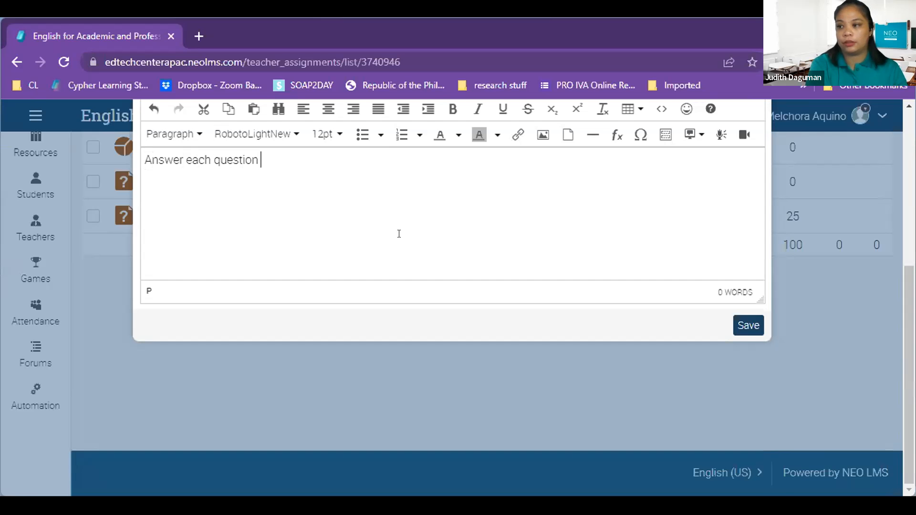
{"action": "type", "text": "corr"}
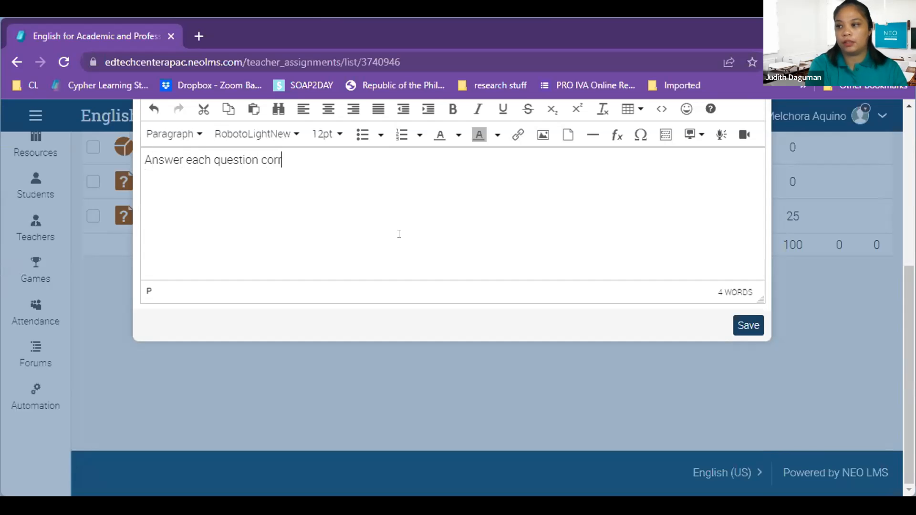
{"action": "type", "text": "ectly by using the"}
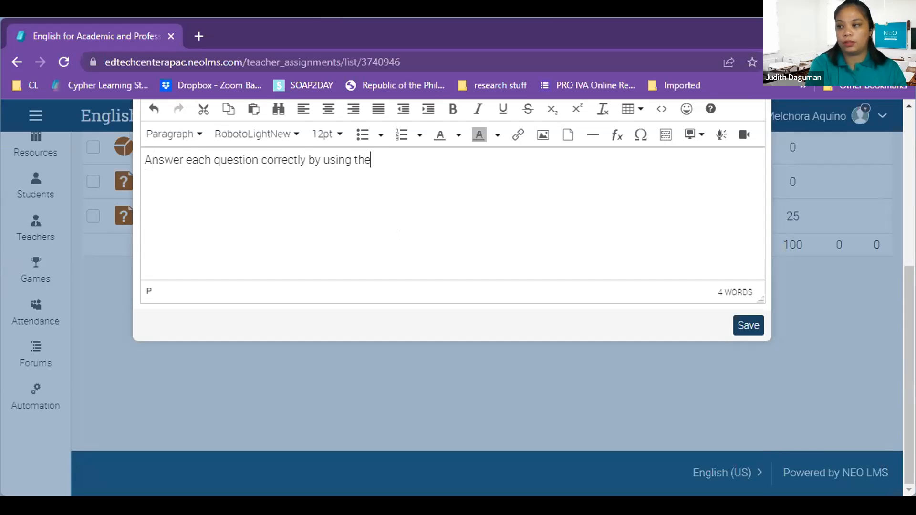
{"action": "type", "text": " correct option."}
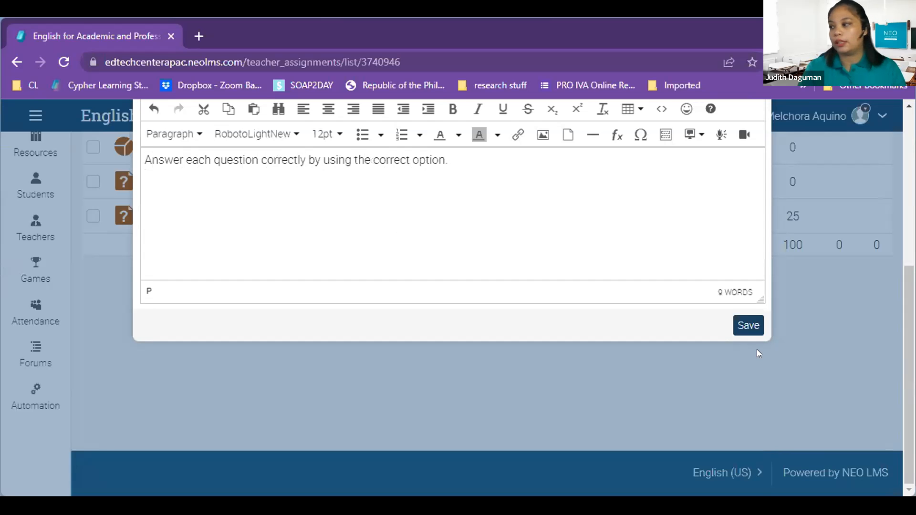
{"action": "left_click", "coordinate": [747, 325]}
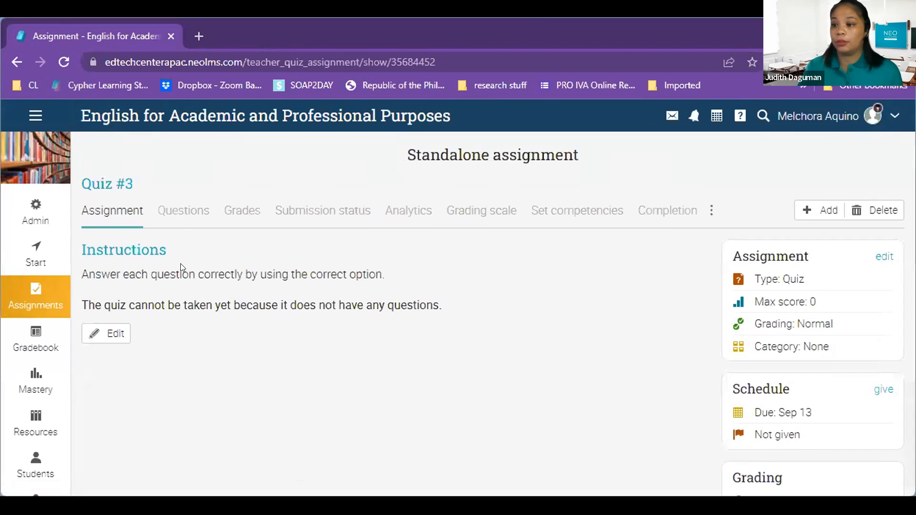
Step: Open the questions section of Quiz #3 and read the guidance on adding questions, question banks, selectors and QTI import
{"action": "left_click", "coordinate": [162, 205]}
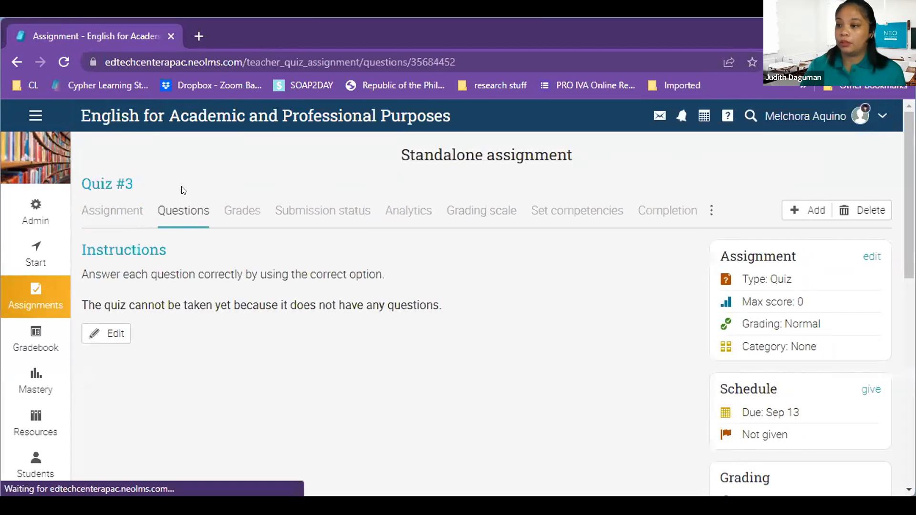
{"action": "scroll", "coordinate": [228, 328], "scroll_direction": "down", "scroll_amount": 2}
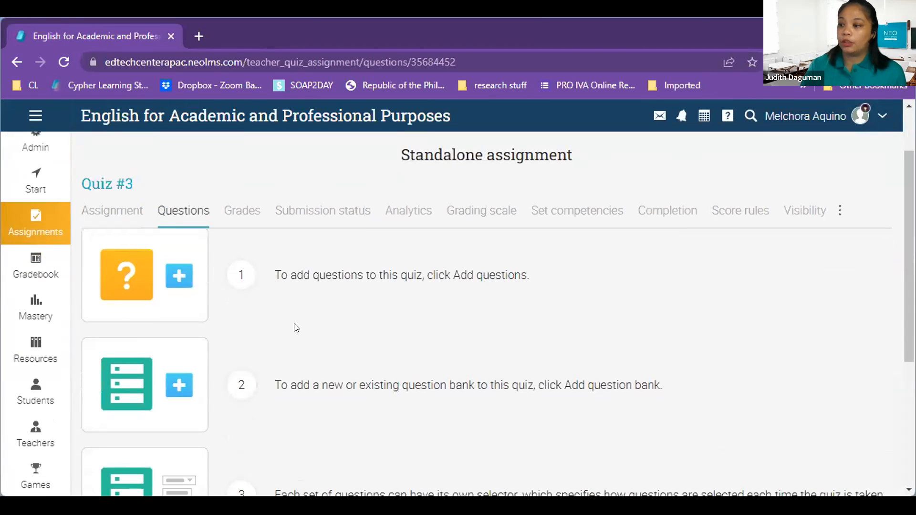
{"action": "left_click_drag", "start_coordinate": [288, 347], "coordinate": [403, 365]}
{"action": "left_click", "coordinate": [402, 366]}
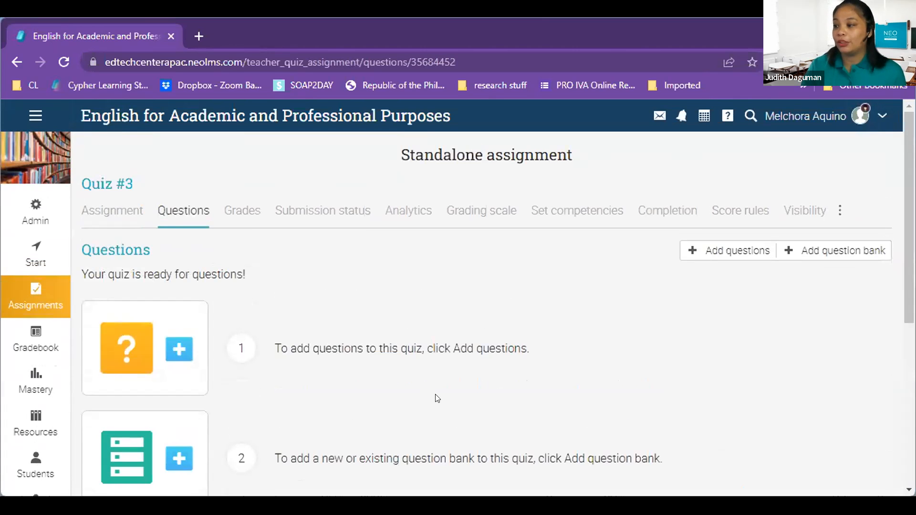
{"action": "scroll", "coordinate": [435, 397], "scroll_direction": "down", "scroll_amount": 2}
{"action": "scroll", "coordinate": [437, 398], "scroll_direction": "down", "scroll_amount": 4}
{"action": "scroll", "coordinate": [437, 399], "scroll_direction": "down", "scroll_amount": 1}
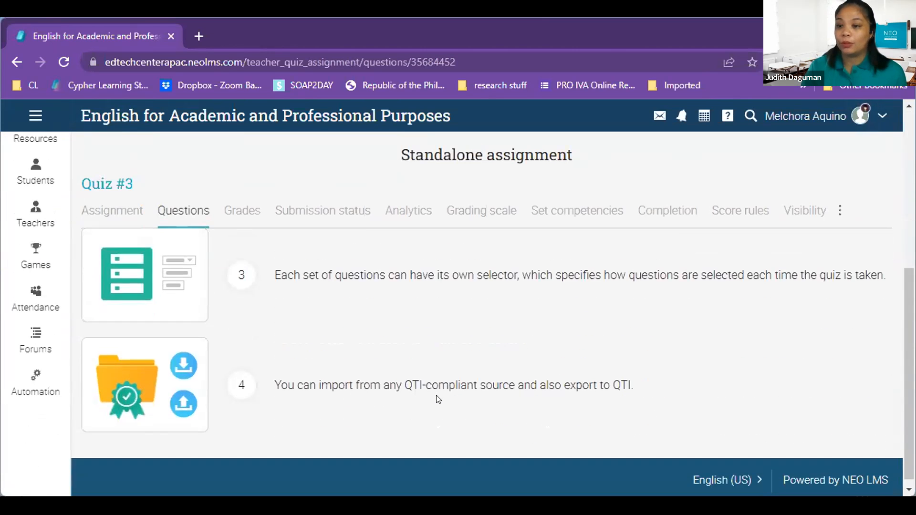
{"action": "scroll", "coordinate": [438, 399], "scroll_direction": "up", "scroll_amount": 6}
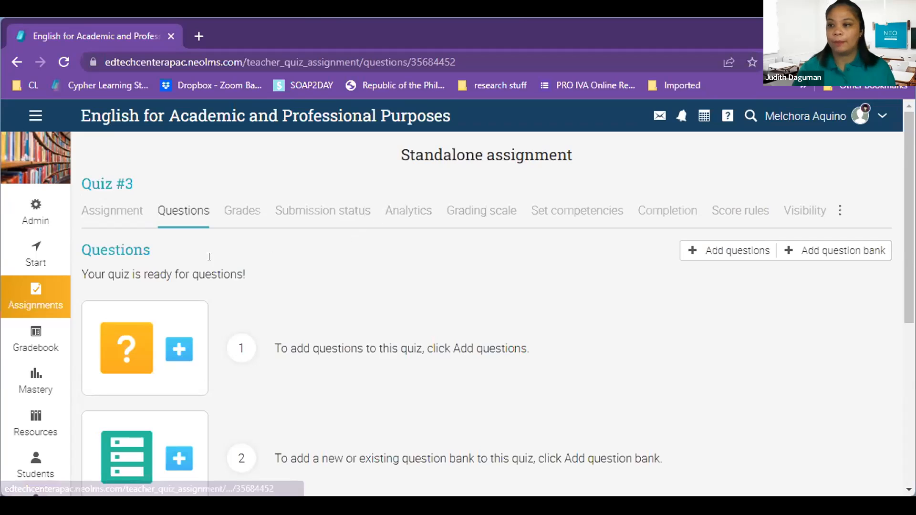
Step: Return to the class's assignments list and open the Summative Quiz/Gateway Quiz
{"action": "left_click", "coordinate": [40, 300]}
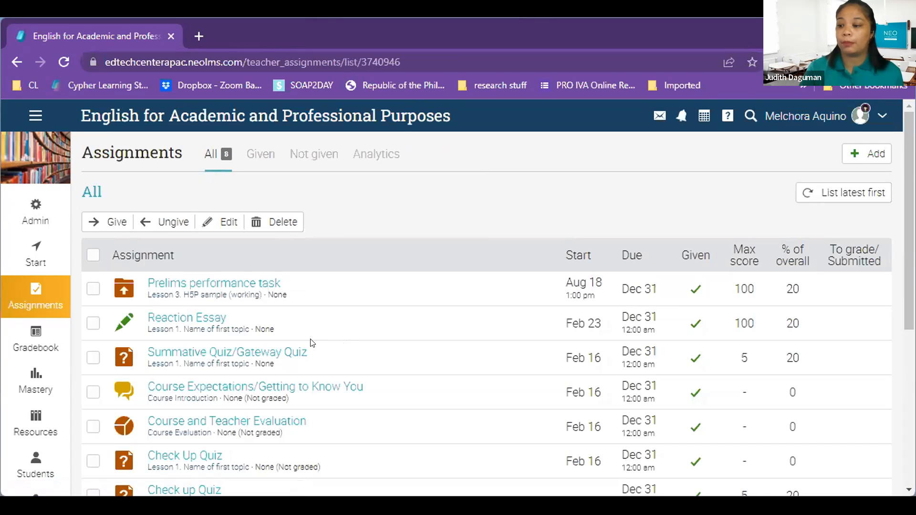
{"action": "scroll", "coordinate": [312, 342], "scroll_direction": "down", "scroll_amount": 2}
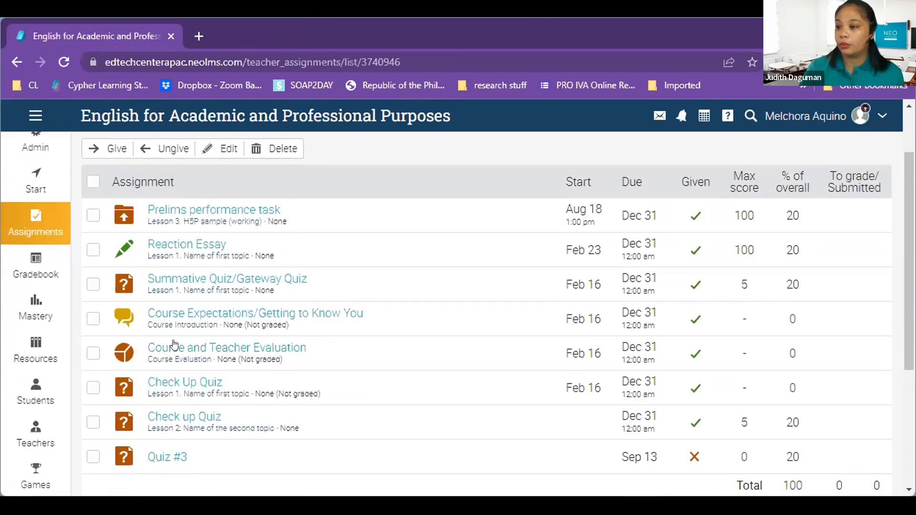
{"action": "left_click", "coordinate": [186, 282]}
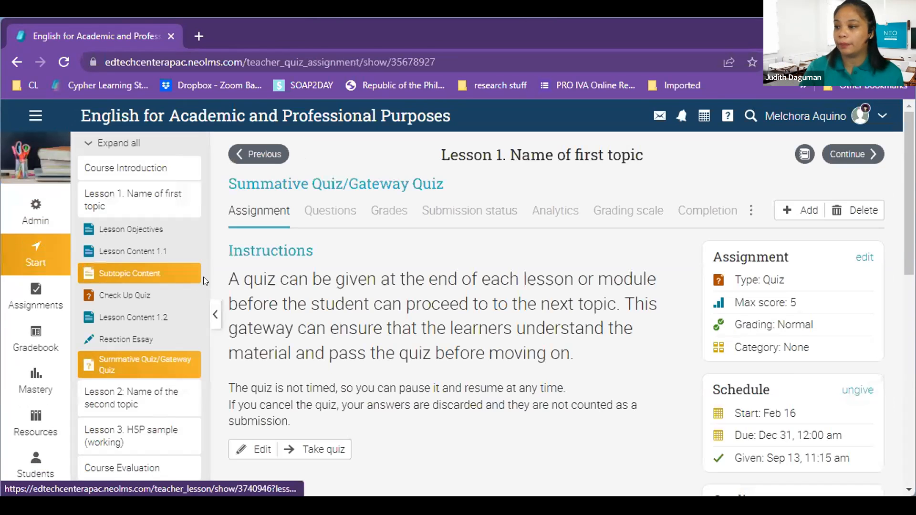
Step: View the Summative Quiz/Gateway Quiz's questions and open their printable answer key
{"action": "left_click", "coordinate": [323, 216]}
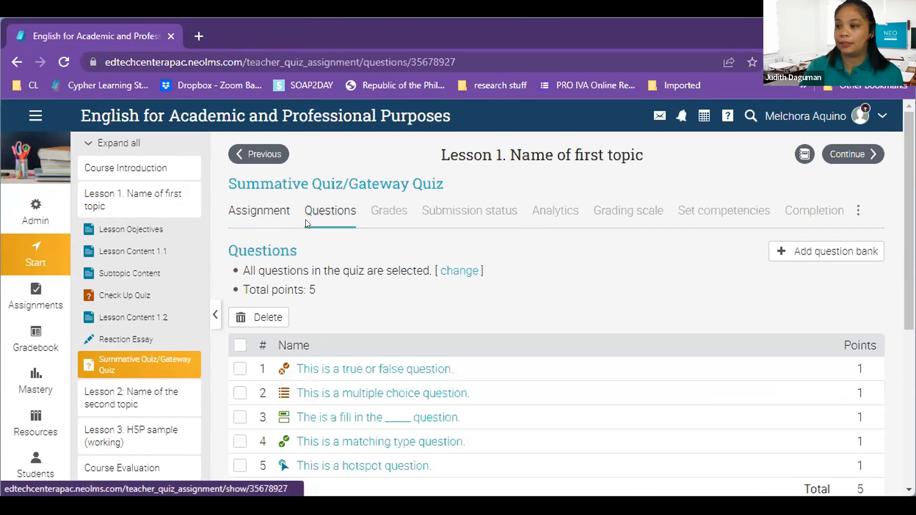
{"action": "scroll", "coordinate": [308, 239], "scroll_direction": "down", "scroll_amount": 3}
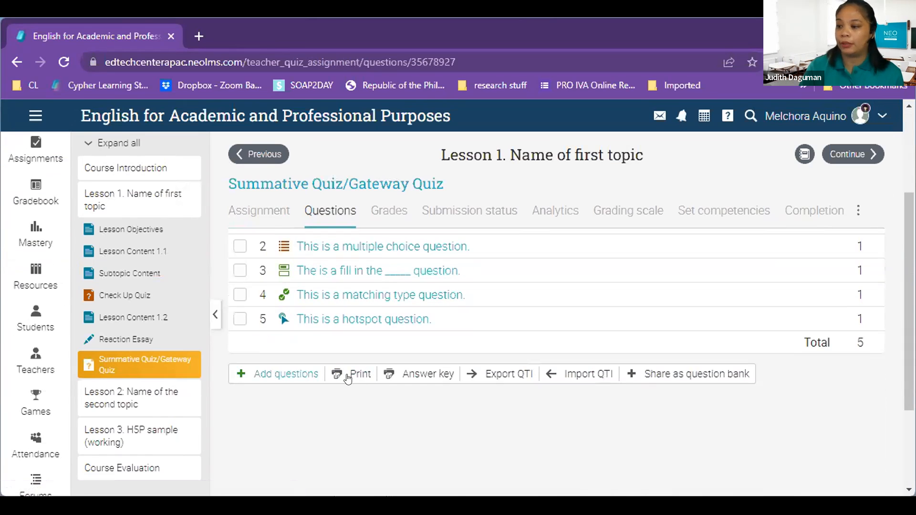
{"action": "left_click", "coordinate": [405, 376]}
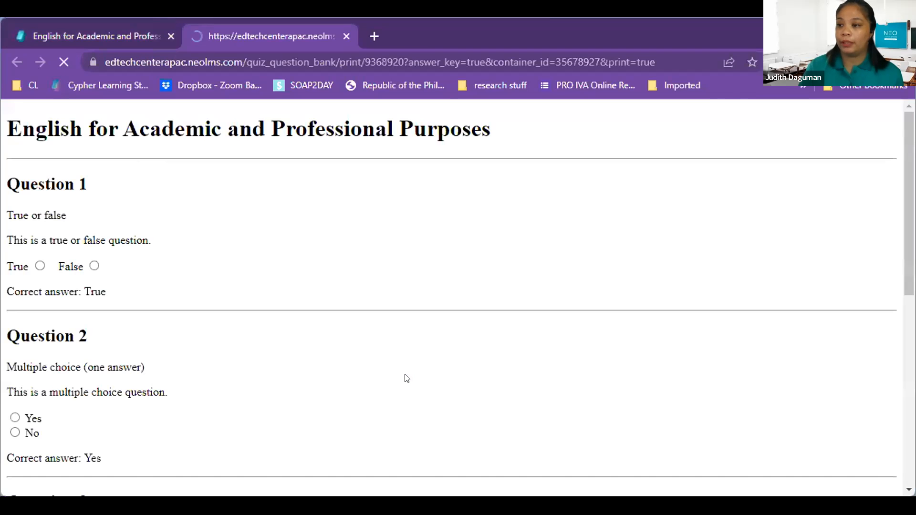
Step: Mark Question 1 as True on the printable answer key and look through the remaining questions and their correct answers
{"action": "left_click", "coordinate": [94, 266]}
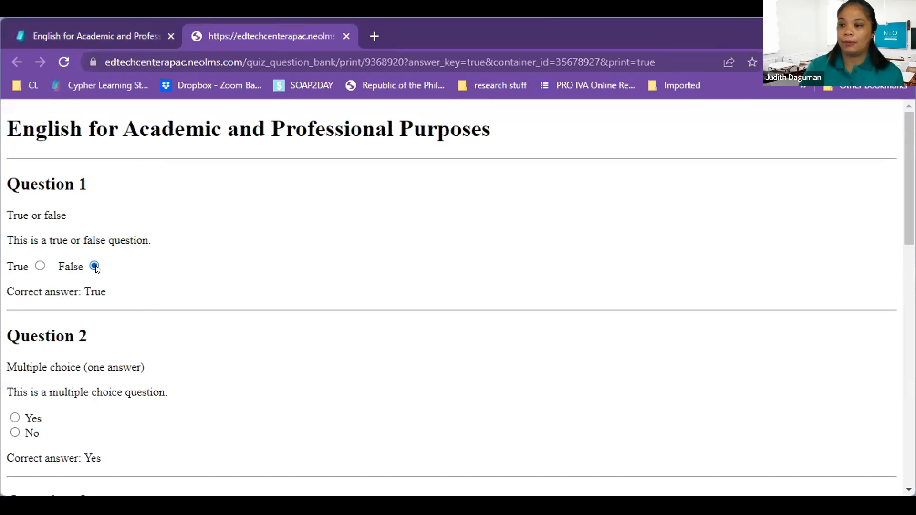
{"action": "left_click", "coordinate": [40, 266]}
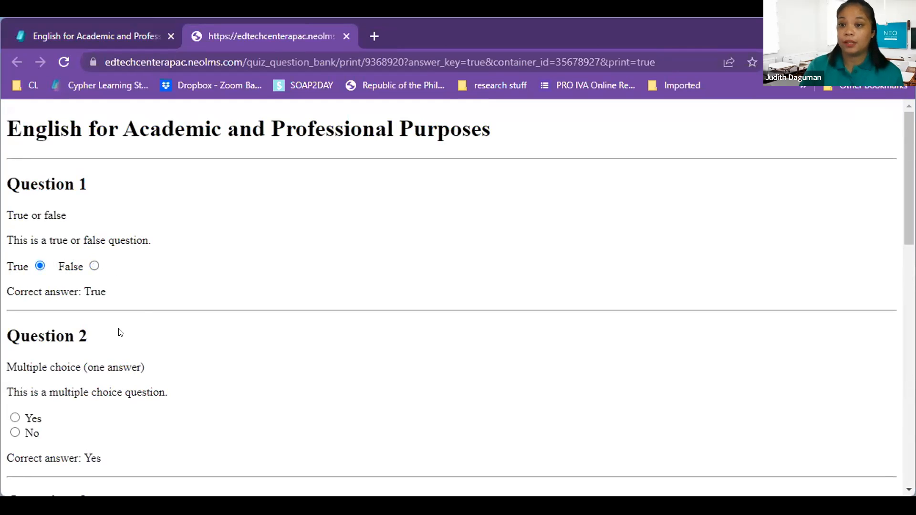
{"action": "scroll", "coordinate": [120, 333], "scroll_direction": "down", "scroll_amount": 14}
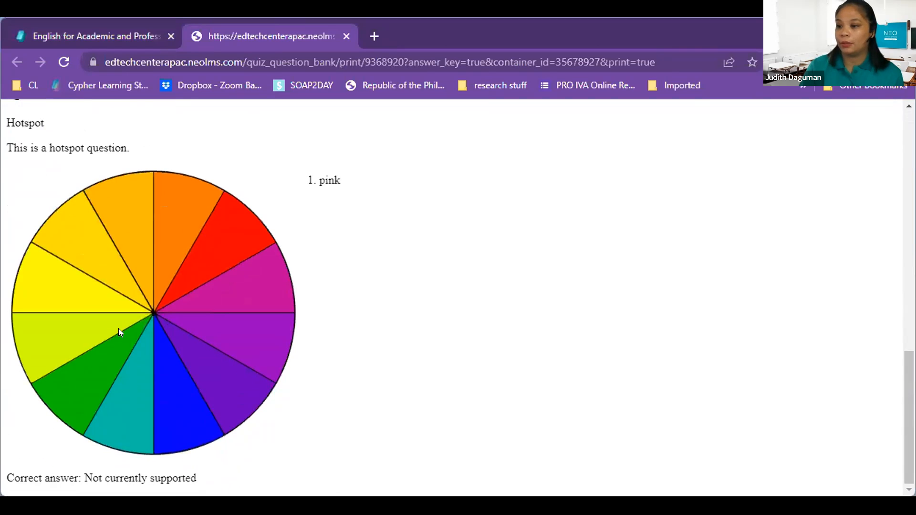
{"action": "scroll", "coordinate": [119, 330], "scroll_direction": "up", "scroll_amount": 14}
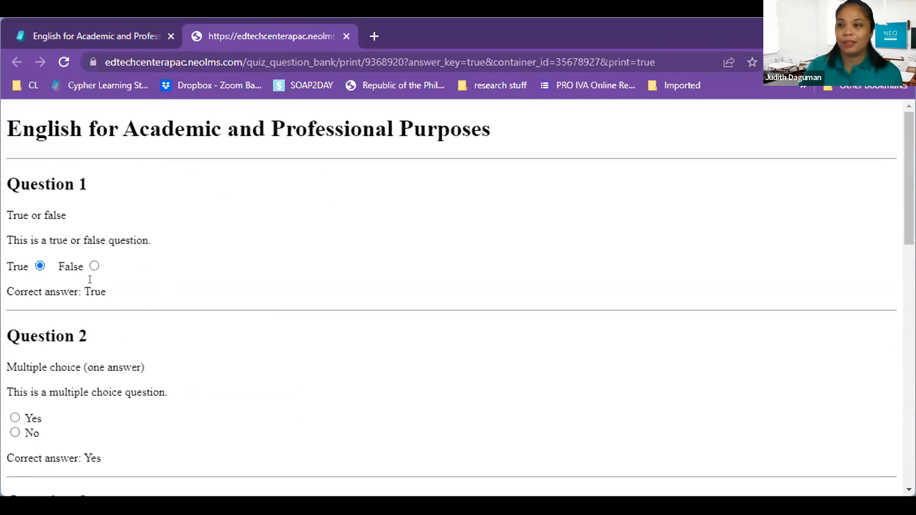
Step: Return to the Summative Quiz/Gateway Quiz and open its score rules
{"action": "left_click", "coordinate": [50, 30]}
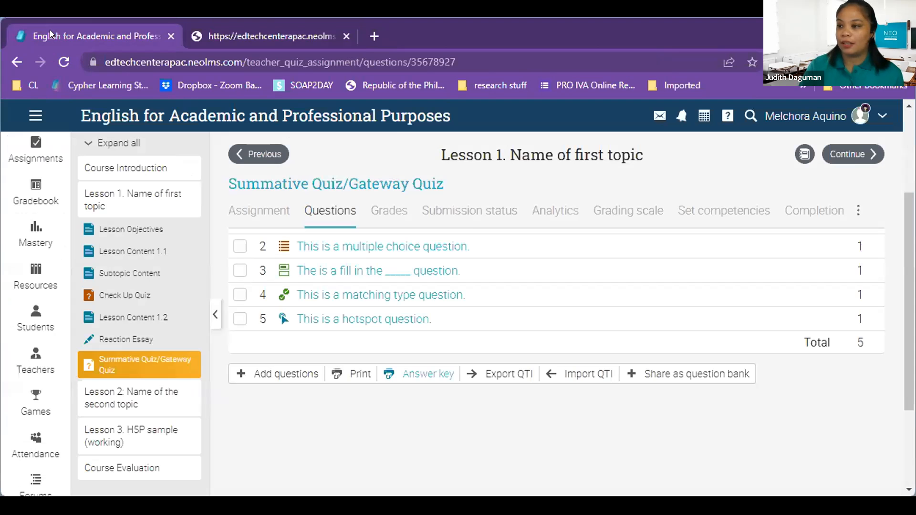
{"action": "left_click", "coordinate": [857, 211]}
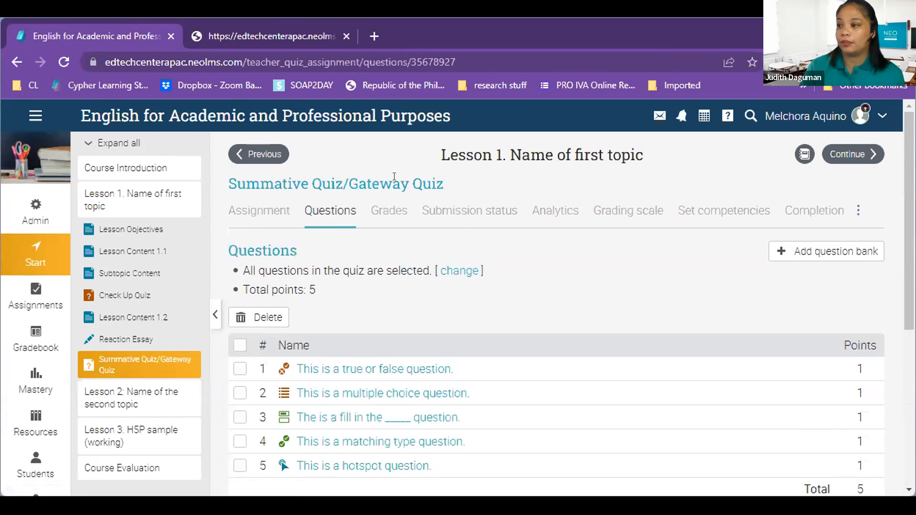
{"action": "left_click", "coordinate": [856, 211]}
{"action": "left_click", "coordinate": [843, 237]}
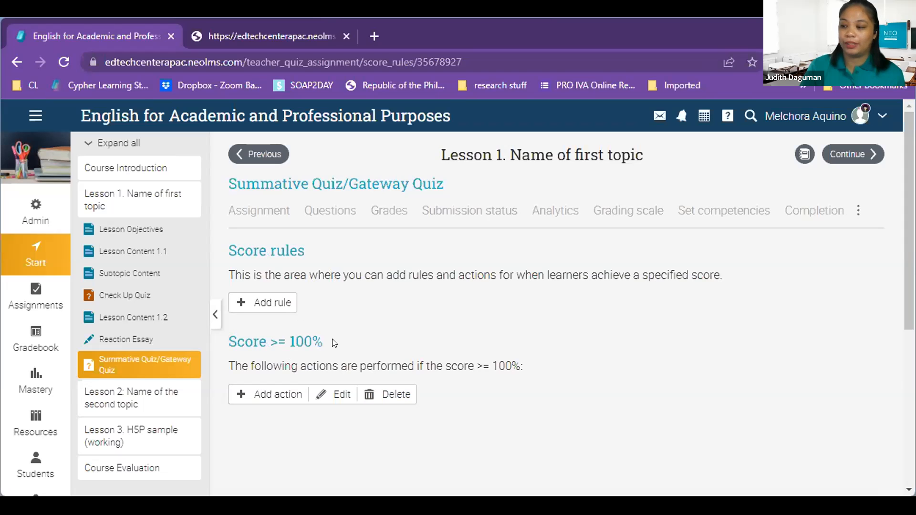
Step: Start a new score rule for the Summative Quiz/Gateway Quiz with the first condition set to a score <= 99%
{"action": "left_click", "coordinate": [283, 302]}
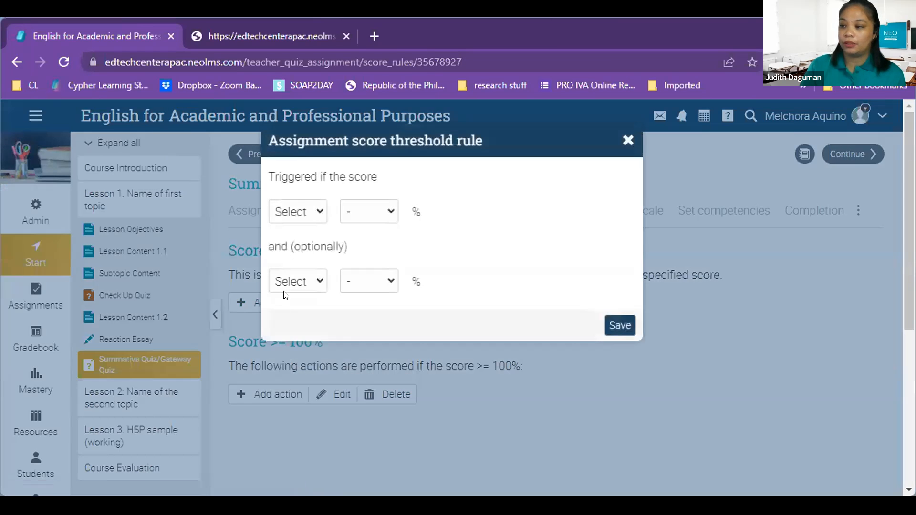
{"action": "left_click", "coordinate": [298, 216]}
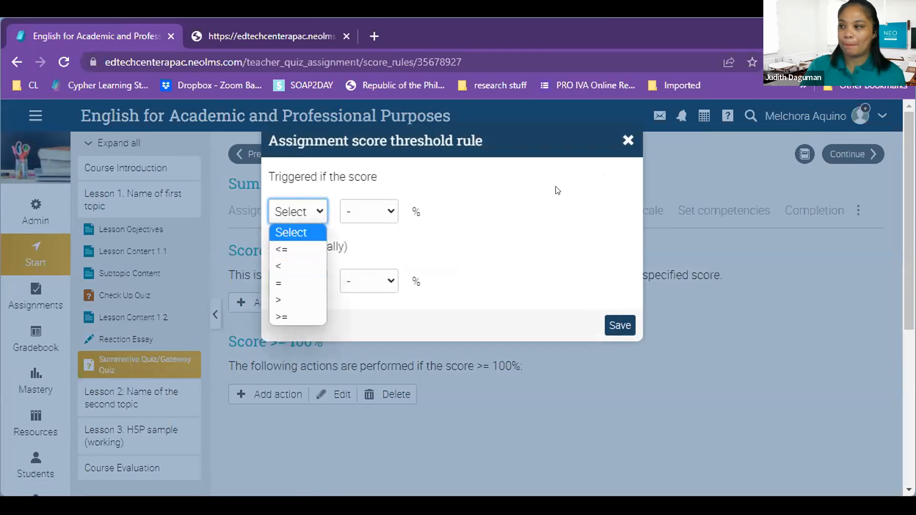
{"action": "left_click", "coordinate": [288, 252]}
{"action": "left_click", "coordinate": [366, 208]}
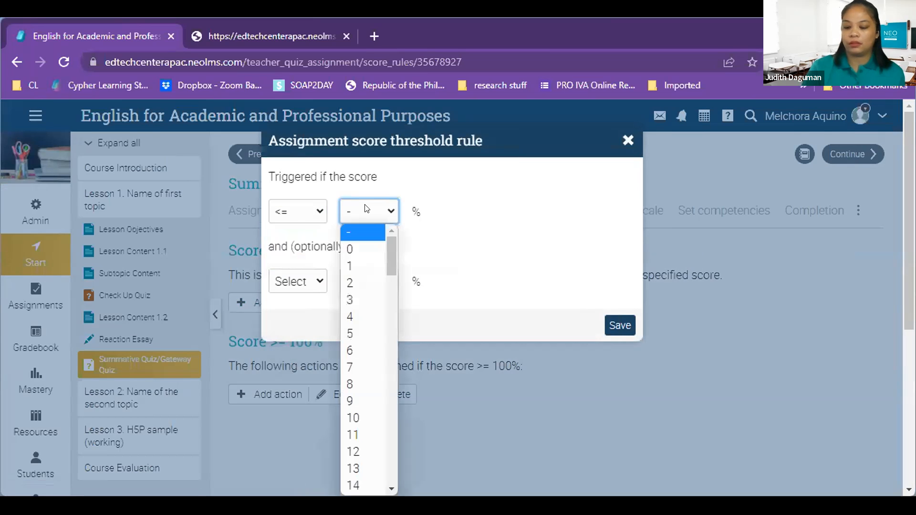
{"action": "key", "text": "9"}
{"action": "key", "text": "0"}
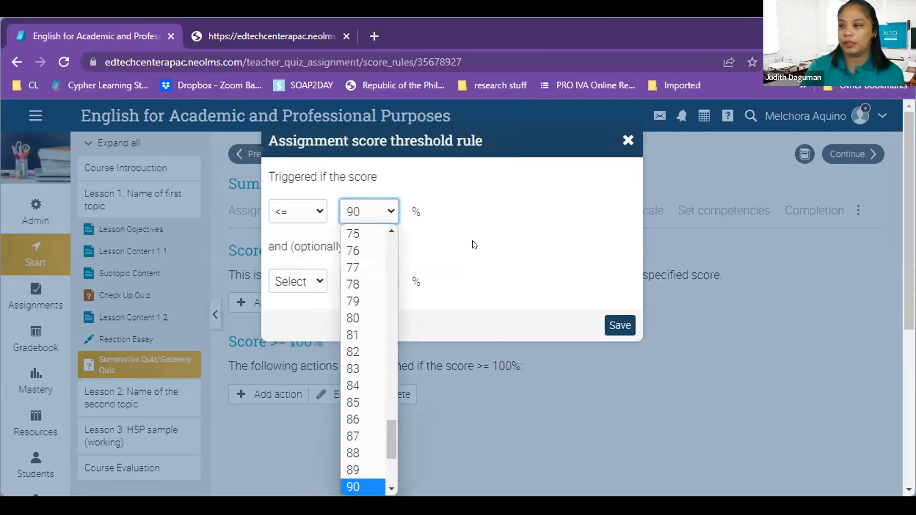
{"action": "left_click", "coordinate": [357, 212]}
{"action": "left_click", "coordinate": [358, 212]}
{"action": "key", "text": "Down"}
{"action": "key", "text": "Down"}
{"action": "key", "text": "Down"}
{"action": "key", "text": "Down"}
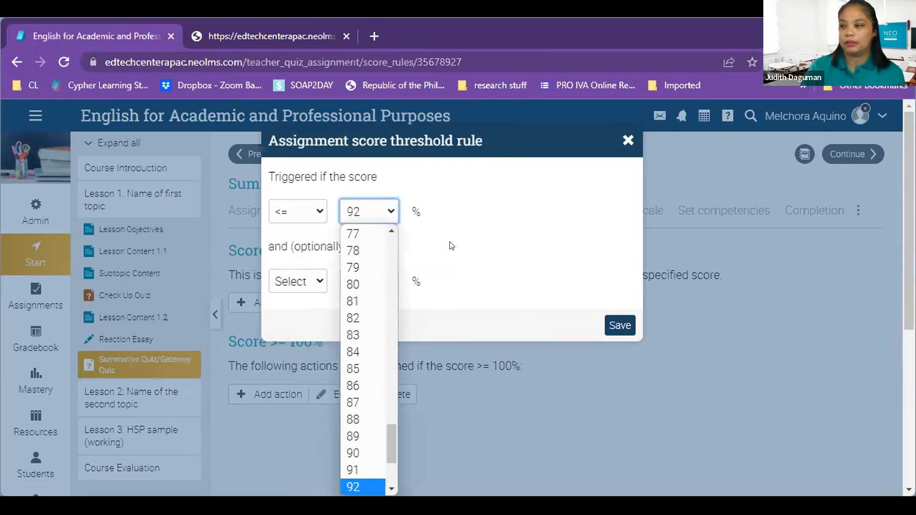
{"action": "key", "text": "Down"}
{"action": "key", "text": "Down"}
{"action": "key", "text": "Down"}
{"action": "key", "text": "Down"}
{"action": "key", "text": "Down"}
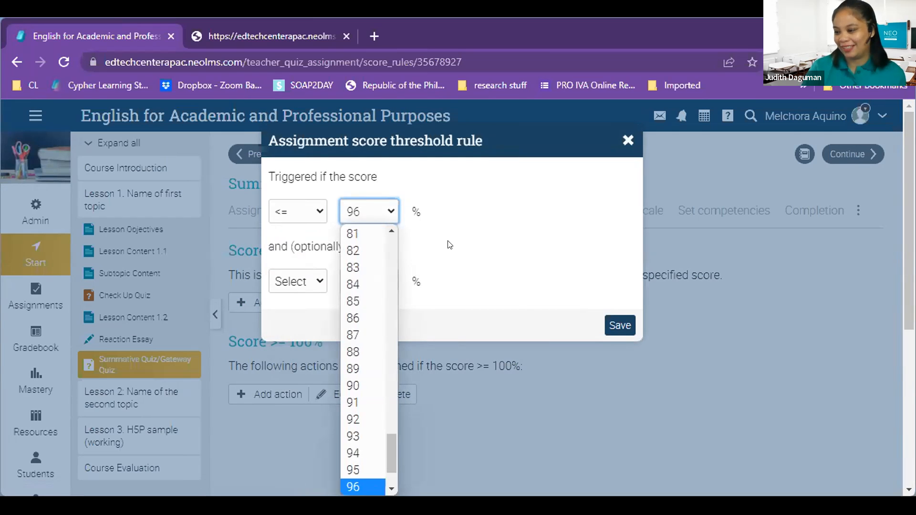
{"action": "key", "text": "Return"}
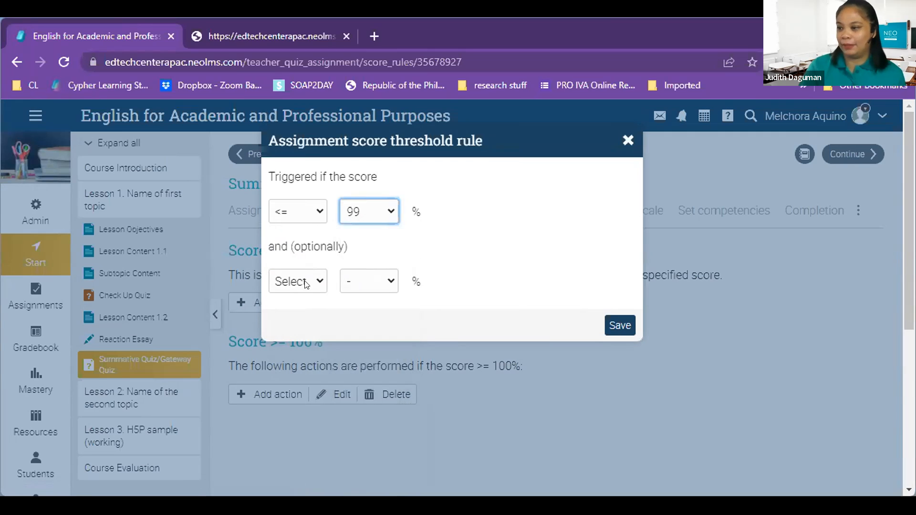
Step: Add the optional second condition of a score >= 90% to the rule and save it
{"action": "left_click", "coordinate": [305, 285]}
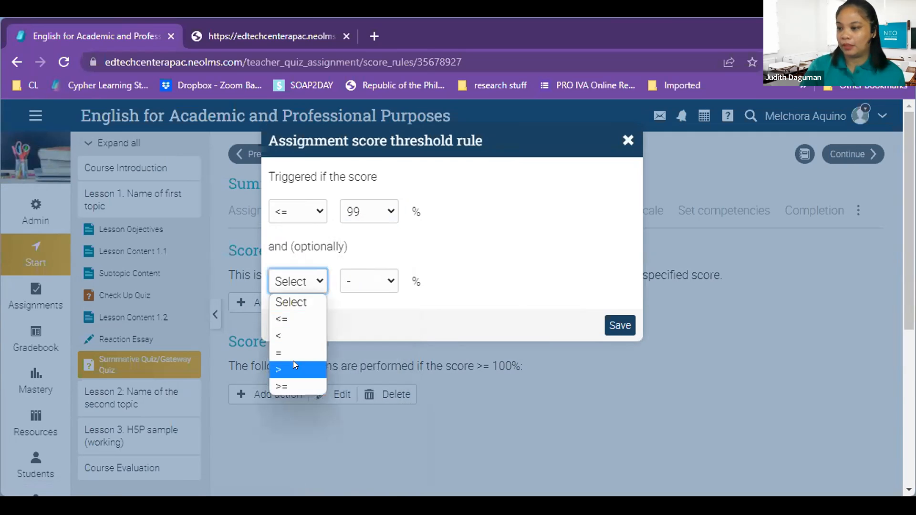
{"action": "left_click", "coordinate": [293, 386]}
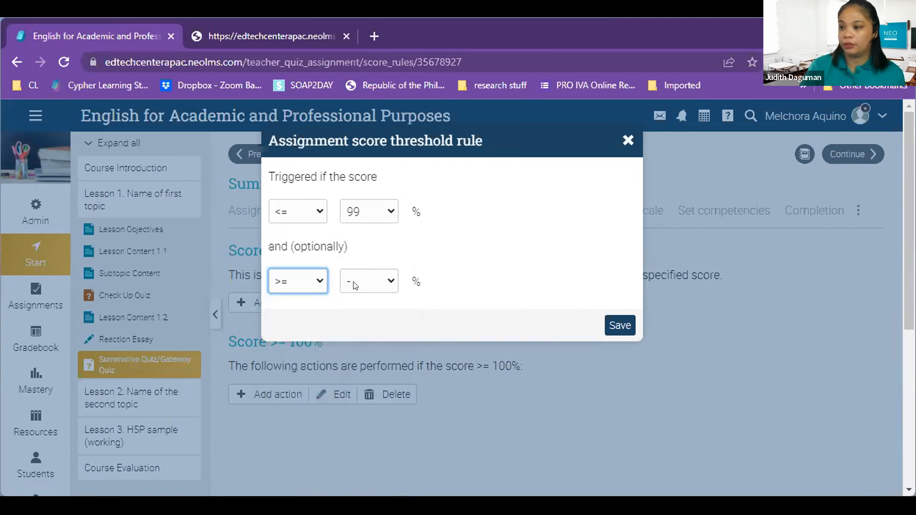
{"action": "left_click", "coordinate": [353, 282]}
{"action": "type", "text": "90"}
{"action": "left_click", "coordinate": [485, 288]}
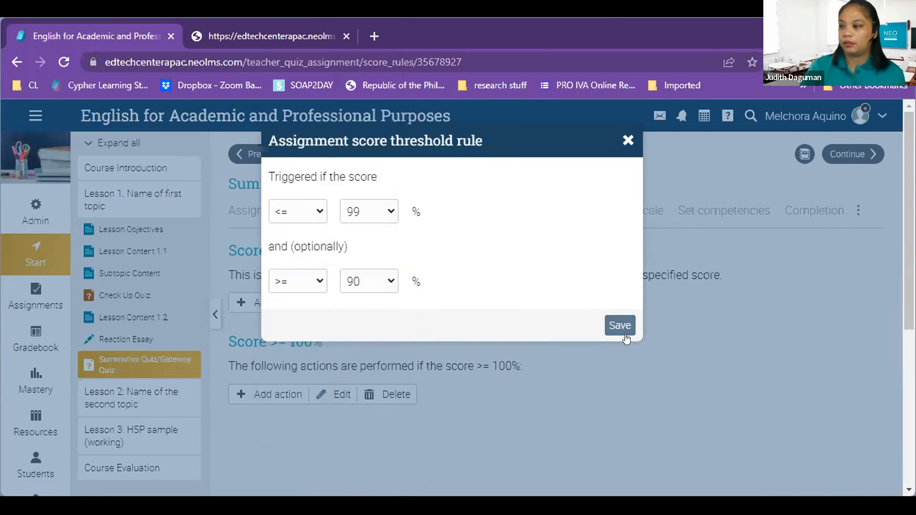
{"action": "left_click", "coordinate": [623, 332]}
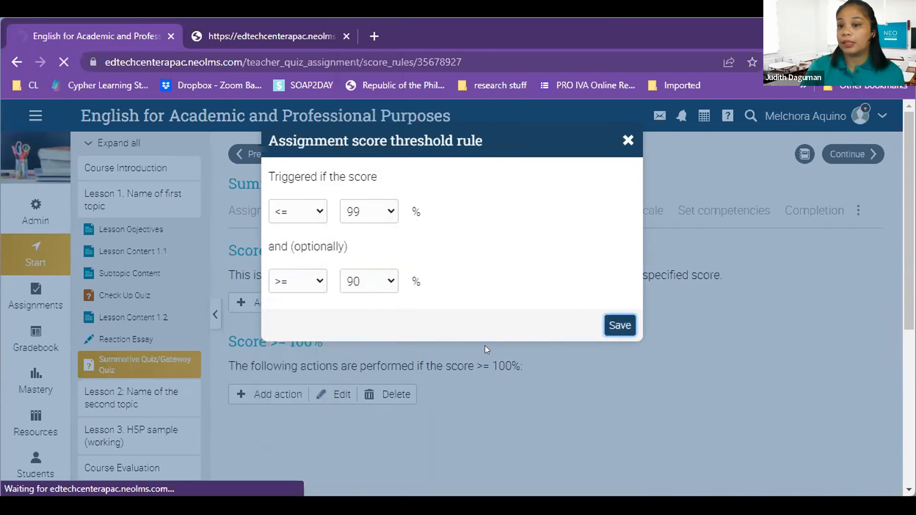
{"action": "scroll", "coordinate": [484, 346], "scroll_direction": "down", "scroll_amount": 3}
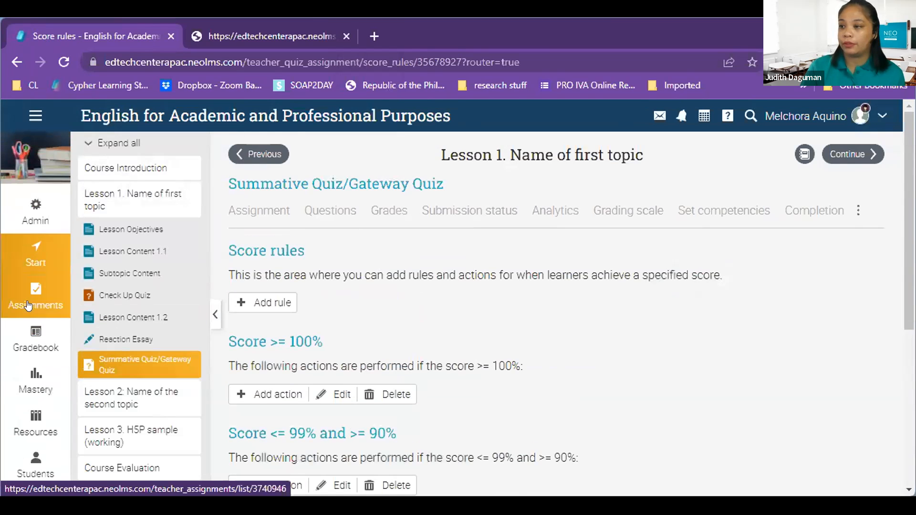
Step: Open Quiz #3 from the class's assignments list and go to its score rules
{"action": "left_click", "coordinate": [27, 300]}
{"action": "scroll", "coordinate": [224, 385], "scroll_direction": "down", "scroll_amount": 5}
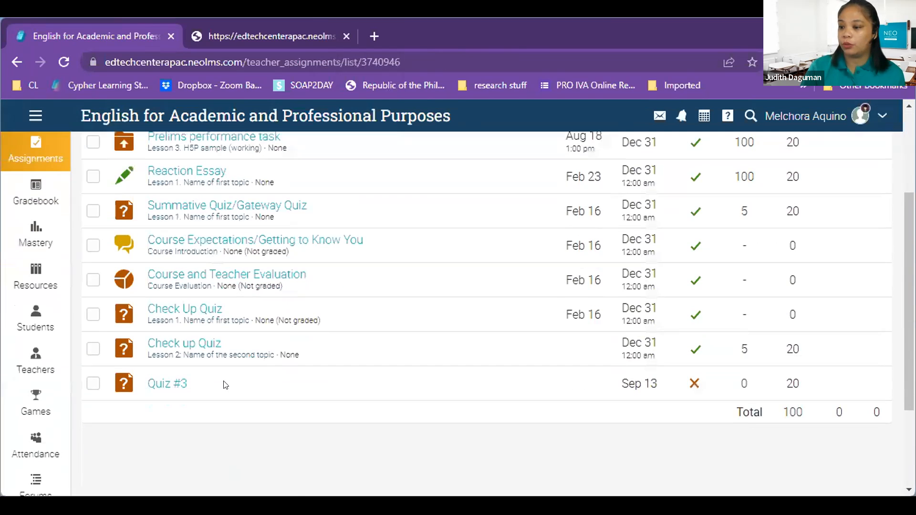
{"action": "left_click", "coordinate": [162, 384]}
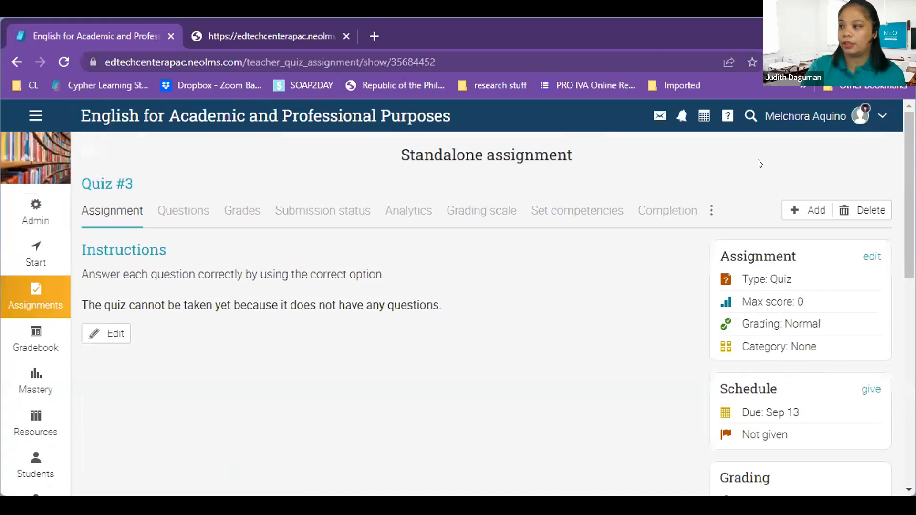
{"action": "left_click", "coordinate": [712, 211]}
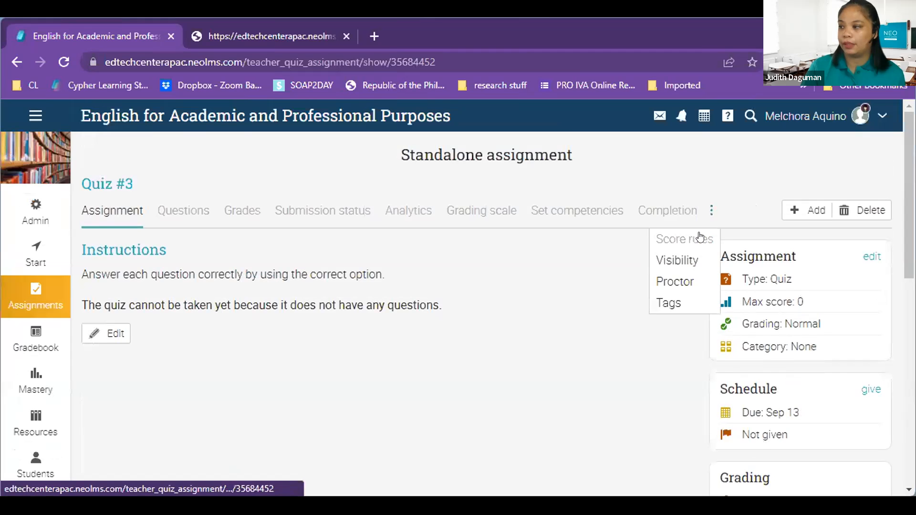
{"action": "left_click", "coordinate": [699, 238]}
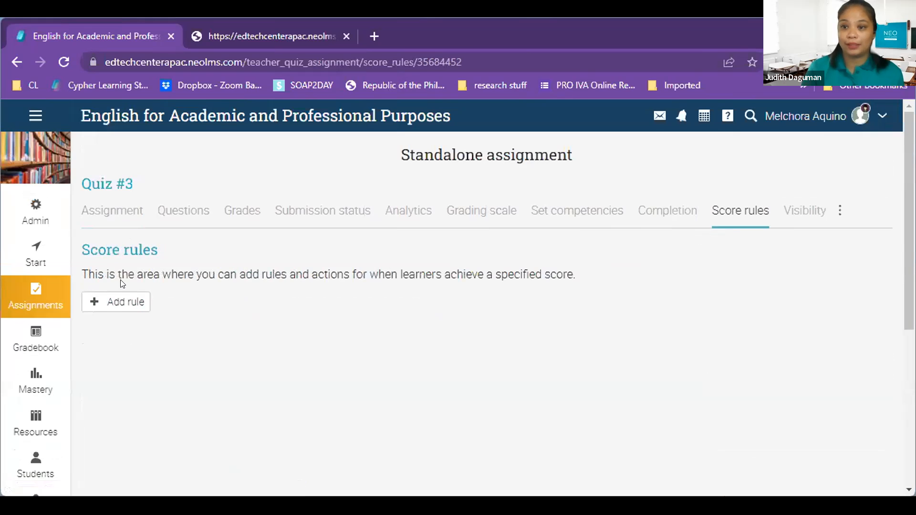
Step: Add a score rule to Quiz #3 that triggers when the score = 100%, and save it
{"action": "left_click", "coordinate": [123, 300]}
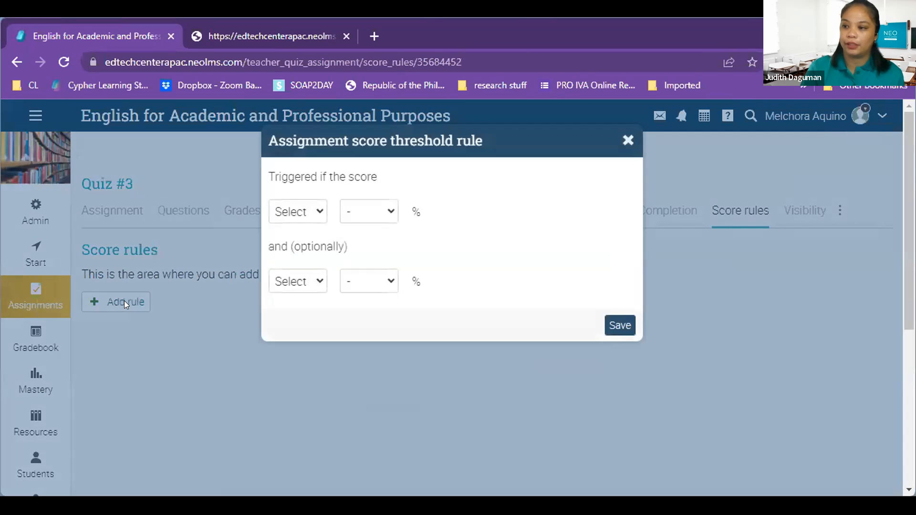
{"action": "left_click", "coordinate": [321, 212]}
{"action": "left_click", "coordinate": [306, 280]}
{"action": "left_click", "coordinate": [356, 204]}
{"action": "type", "text": "10"}
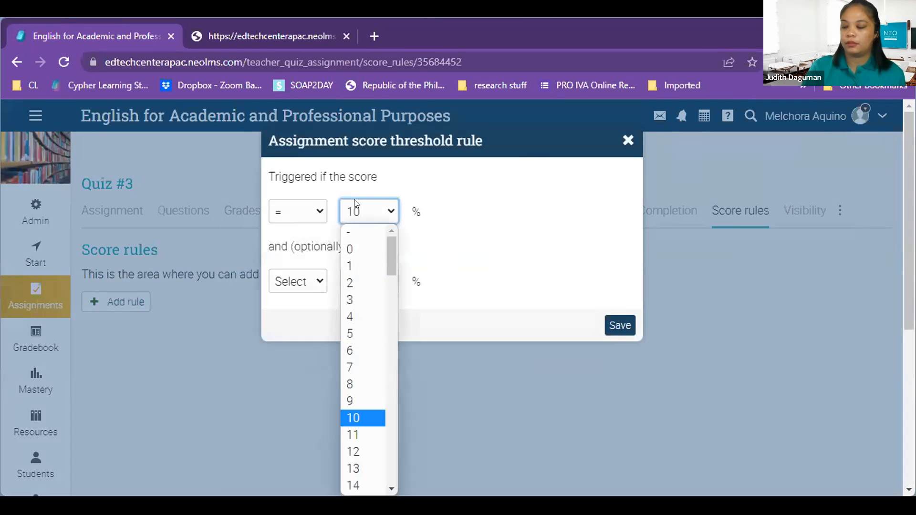
{"action": "key", "text": "Down"}
{"action": "key", "text": "Down"}
{"action": "key", "text": "Down"}
{"action": "scroll", "coordinate": [389, 282], "scroll_direction": "down", "scroll_amount": 5}
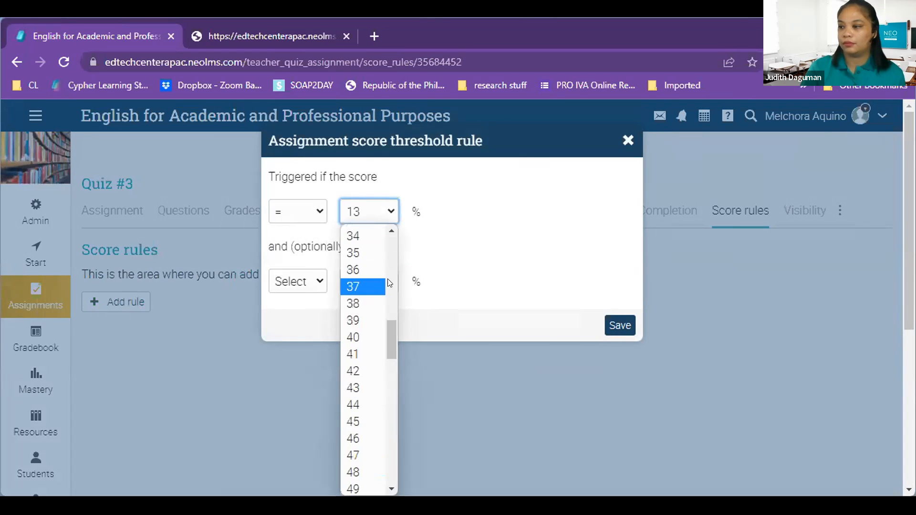
{"action": "left_click_drag", "start_coordinate": [391, 339], "coordinate": [391, 466]}
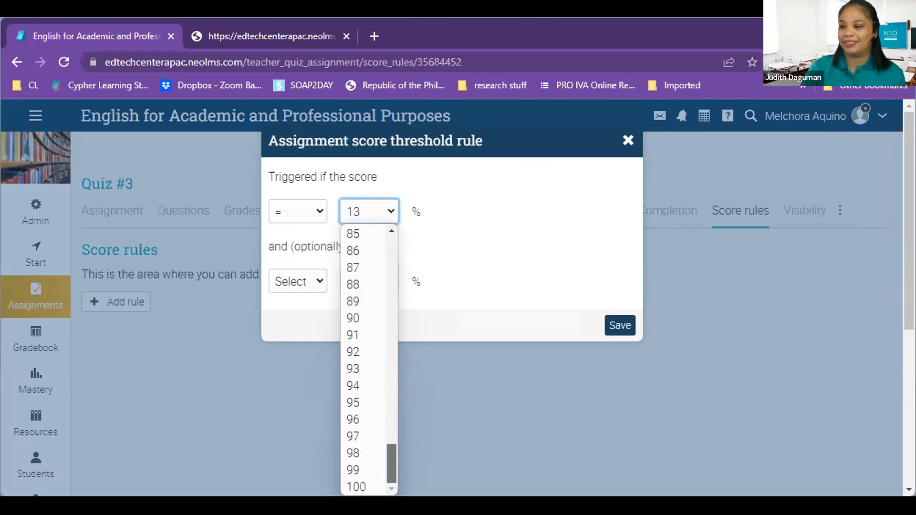
{"action": "left_click", "coordinate": [371, 483]}
{"action": "left_click", "coordinate": [627, 326]}
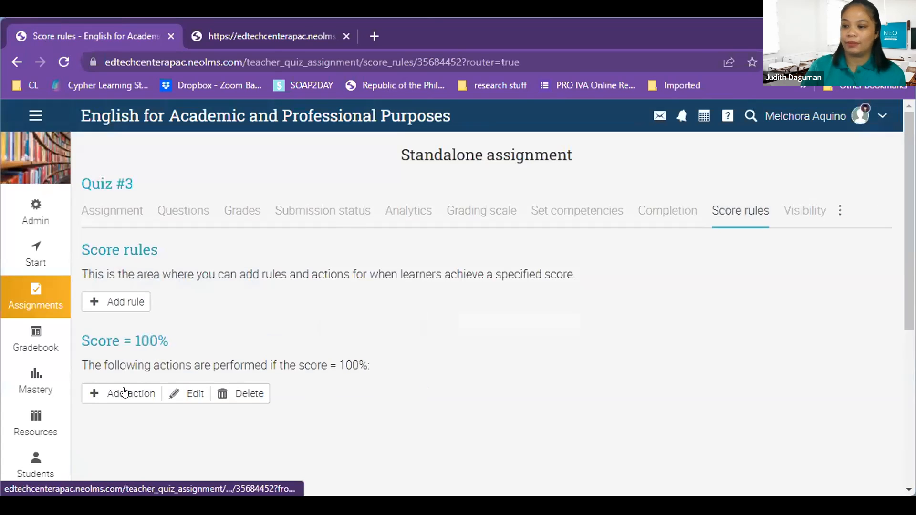
Step: Review the Access, Awards, Membership and Other actions available for Quiz #3's 100% rule without adding any, and return to the assignments list
{"action": "left_click", "coordinate": [121, 388]}
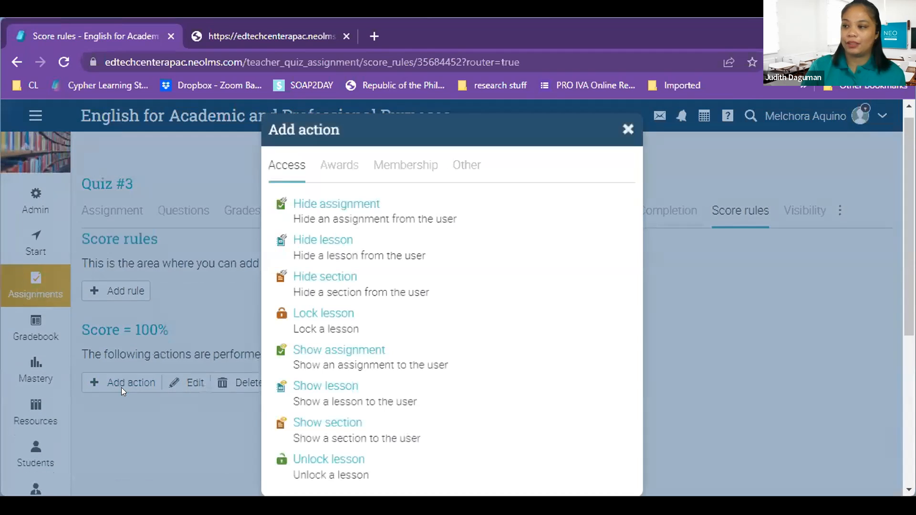
{"action": "scroll", "coordinate": [569, 237], "scroll_direction": "down", "scroll_amount": 2}
{"action": "scroll", "coordinate": [358, 178], "scroll_direction": "up", "scroll_amount": 2}
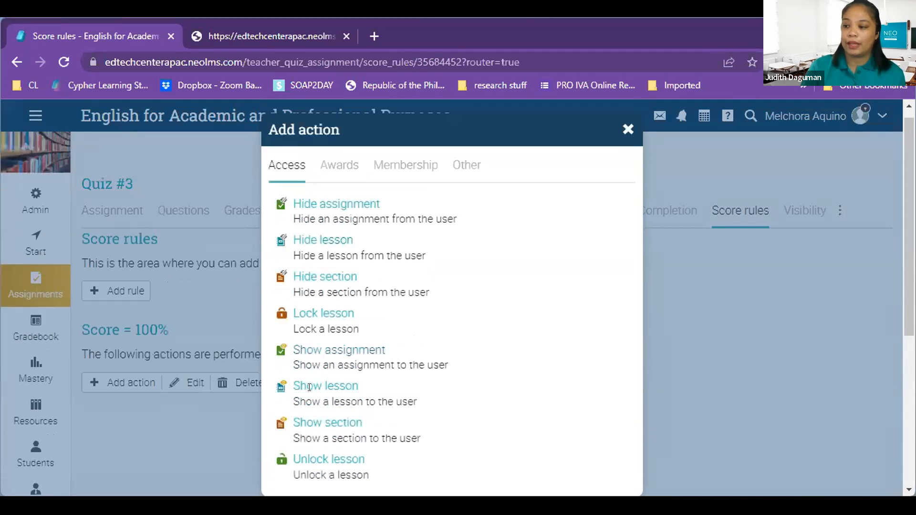
{"action": "left_click", "coordinate": [338, 166]}
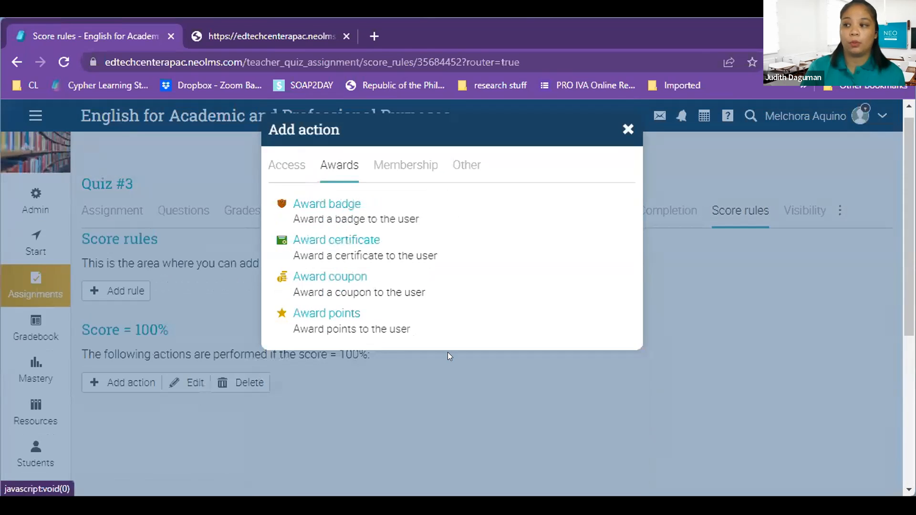
{"action": "left_click", "coordinate": [381, 175]}
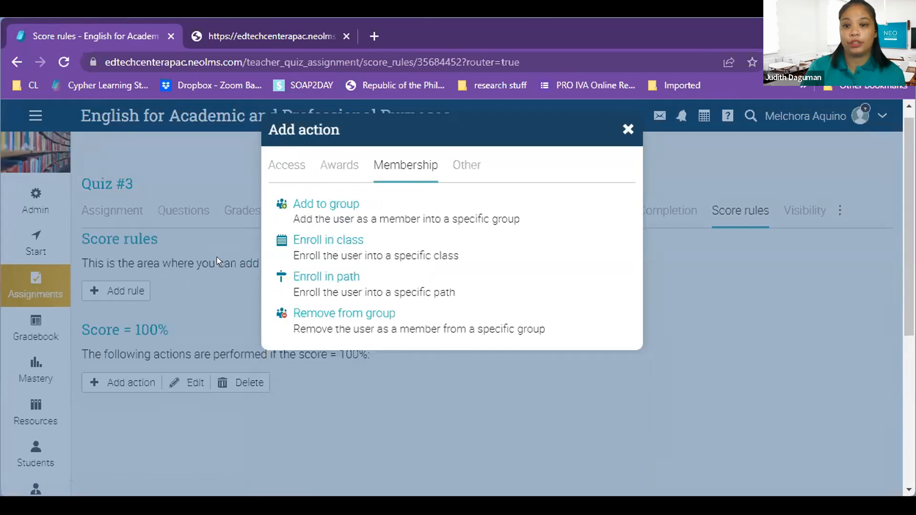
{"action": "left_click", "coordinate": [459, 165]}
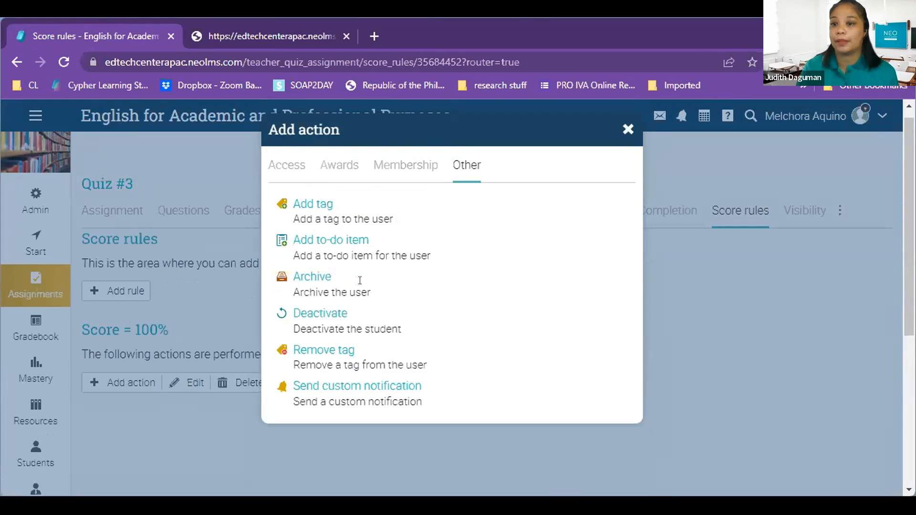
{"action": "left_click", "coordinate": [628, 128]}
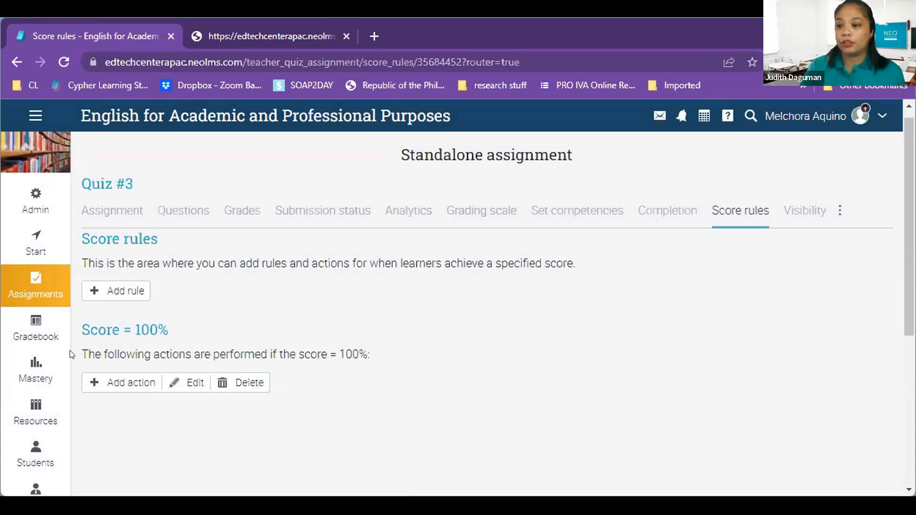
{"action": "left_click", "coordinate": [33, 292]}
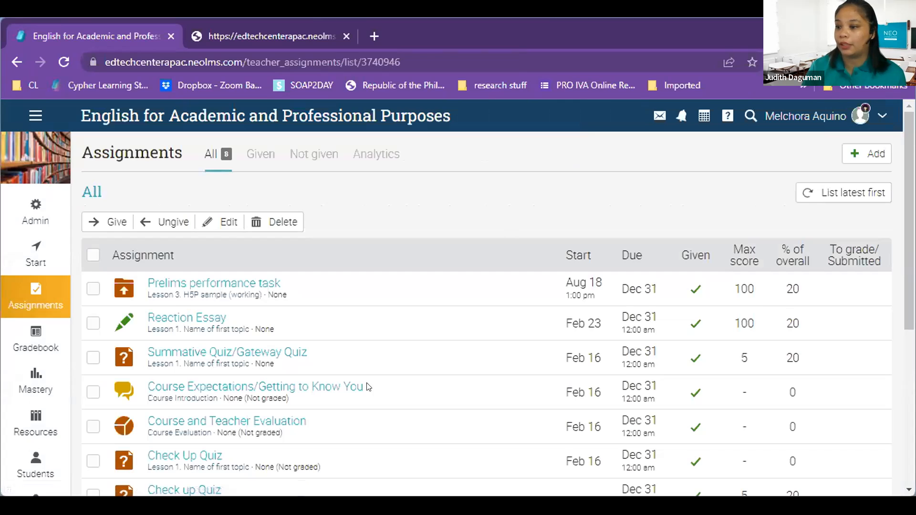
Step: Open the Summative Quiz/Gateway Quiz from the assignments and show its list of student grades
{"action": "left_click", "coordinate": [204, 353]}
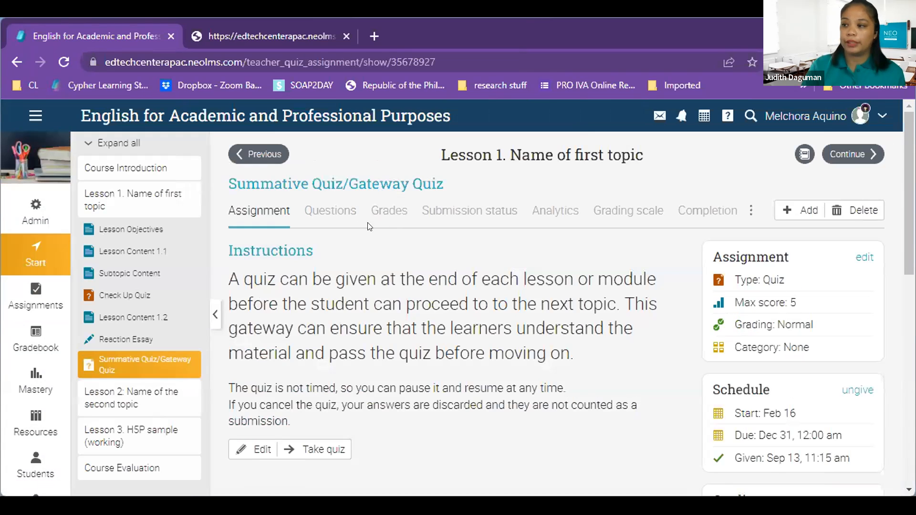
{"action": "left_click", "coordinate": [390, 212]}
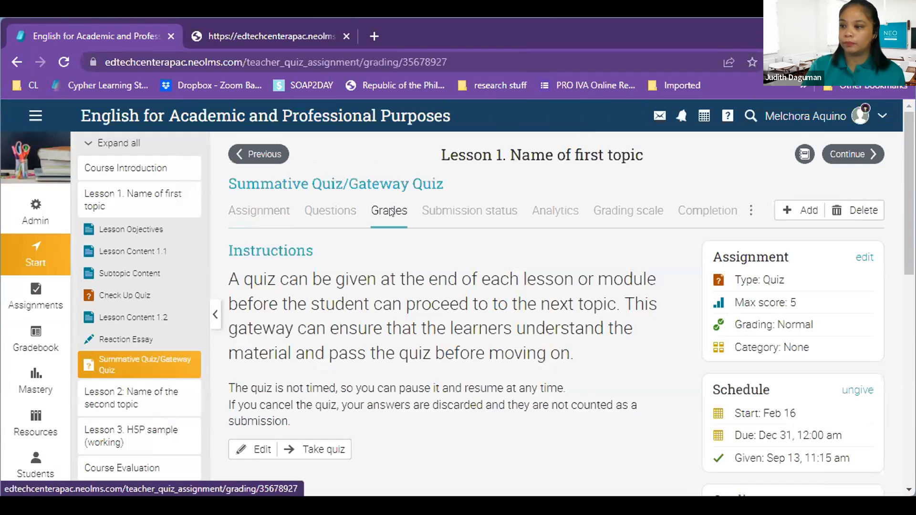
{"action": "scroll", "coordinate": [458, 331], "scroll_direction": "down", "scroll_amount": 3}
{"action": "scroll", "coordinate": [458, 331], "scroll_direction": "up", "scroll_amount": 2}
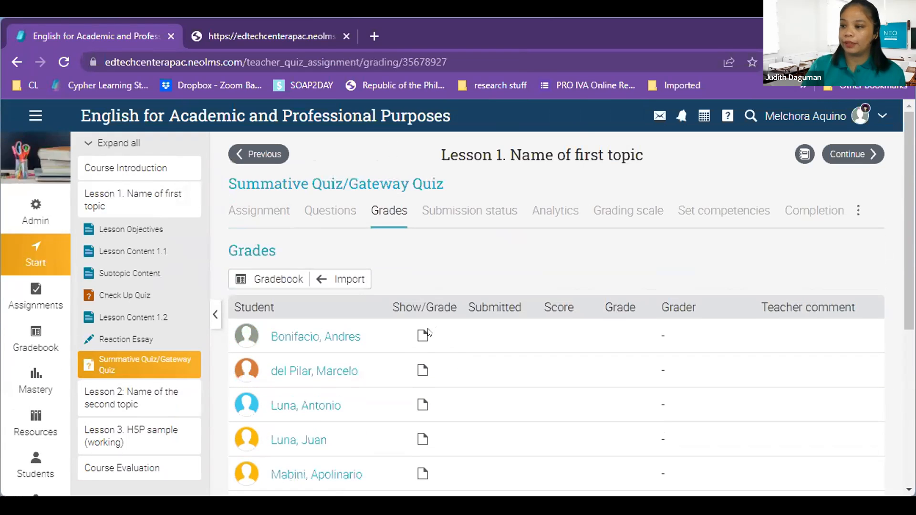
{"action": "scroll", "coordinate": [440, 333], "scroll_direction": "down", "scroll_amount": 1}
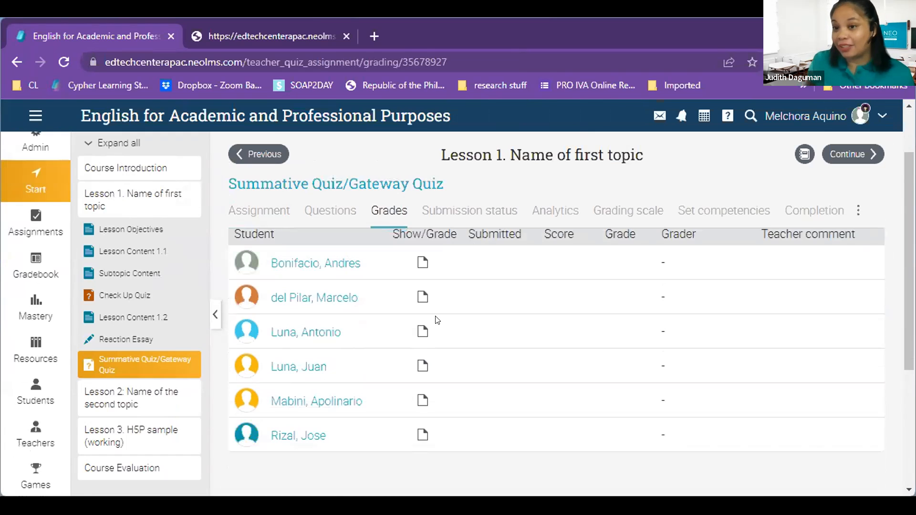
Step: Open the first listed student's submission for the quiz and enter a score of 5
{"action": "left_click", "coordinate": [422, 265]}
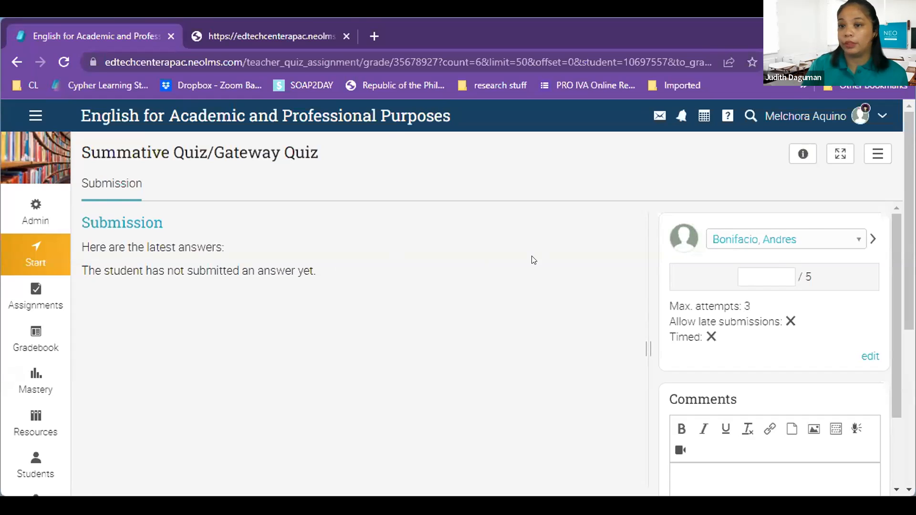
{"action": "left_click", "coordinate": [775, 279]}
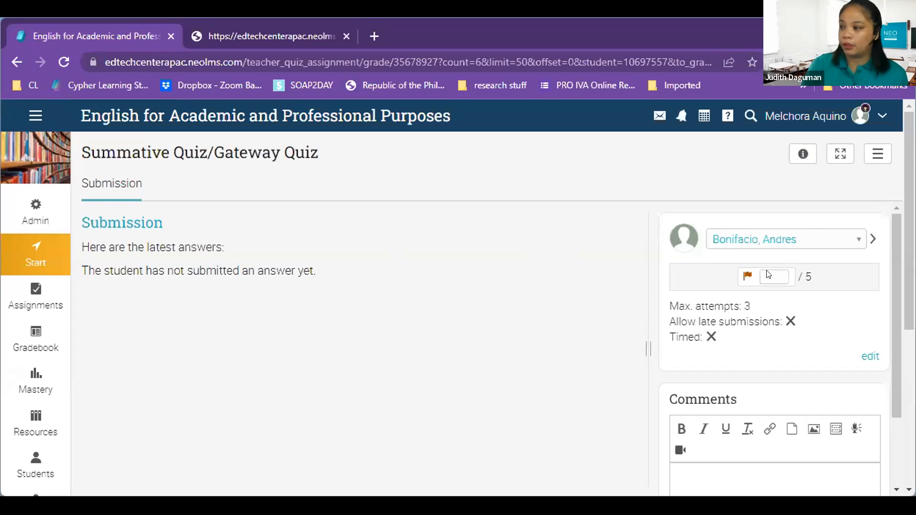
{"action": "left_click", "coordinate": [768, 275]}
{"action": "type", "text": "5"}
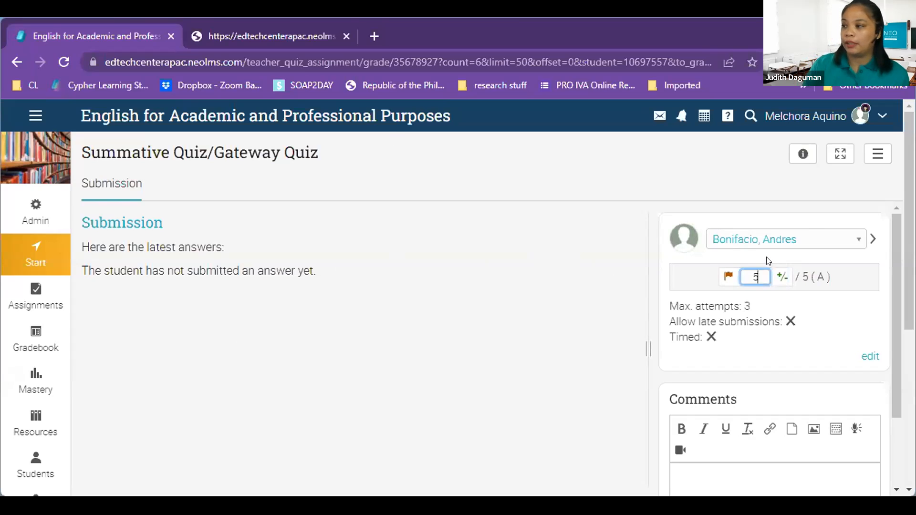
{"action": "key", "text": "Return"}
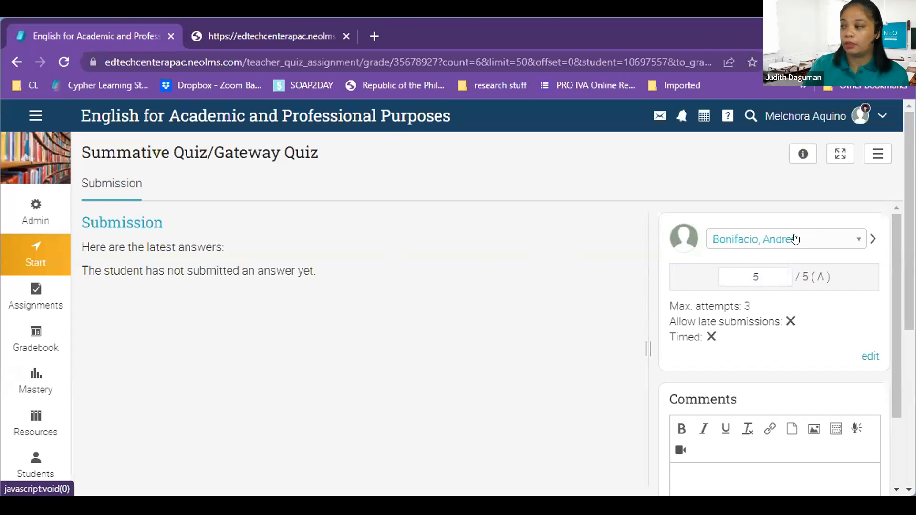
Step: Switch to the last listed student by searching for the surname, and enter a score of 5 for the quiz
{"action": "left_click", "coordinate": [795, 239]}
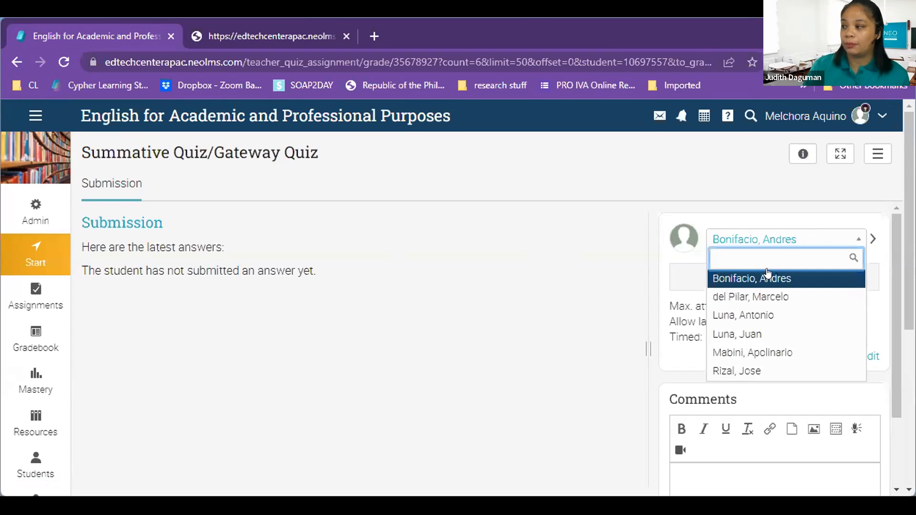
{"action": "type", "text": "Rizal"}
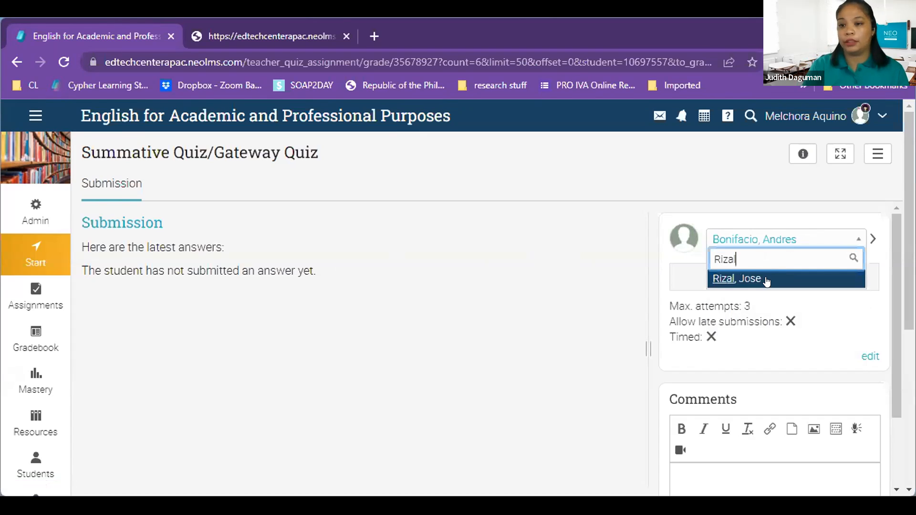
{"action": "left_click", "coordinate": [762, 274]}
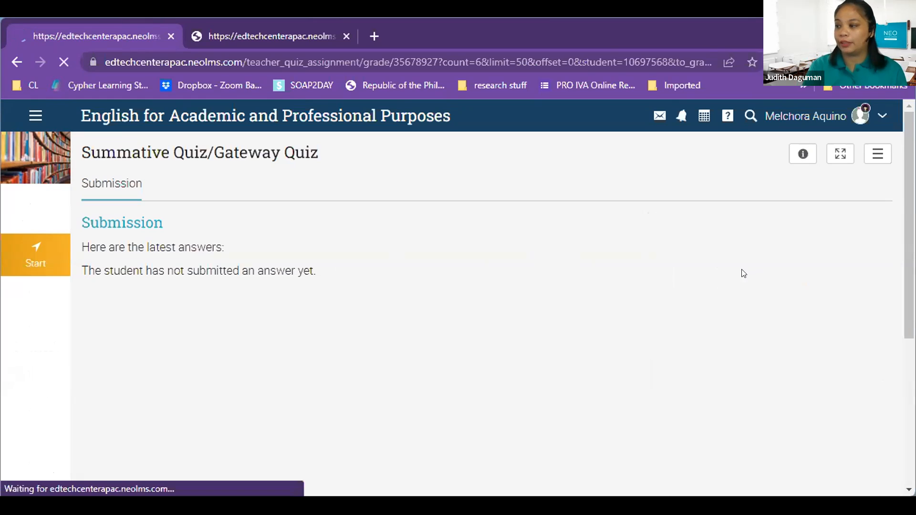
{"action": "left_click", "coordinate": [773, 277]}
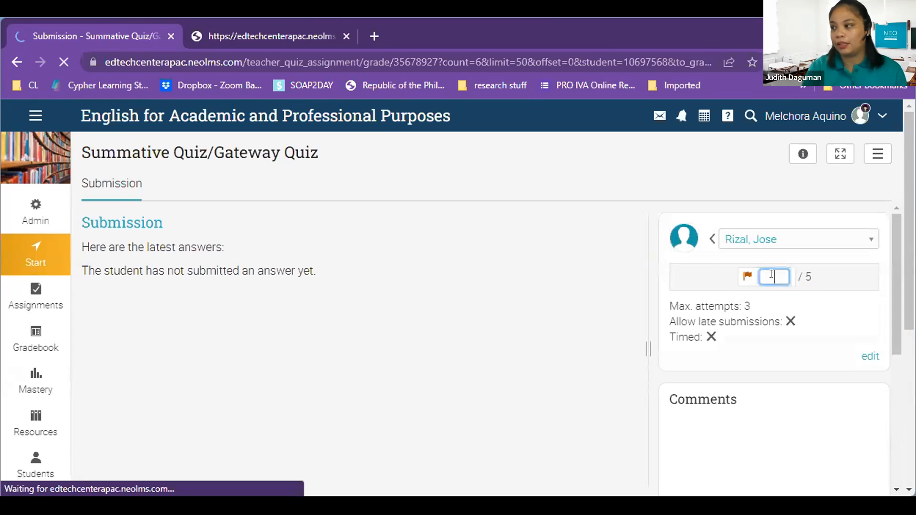
{"action": "type", "text": "5"}
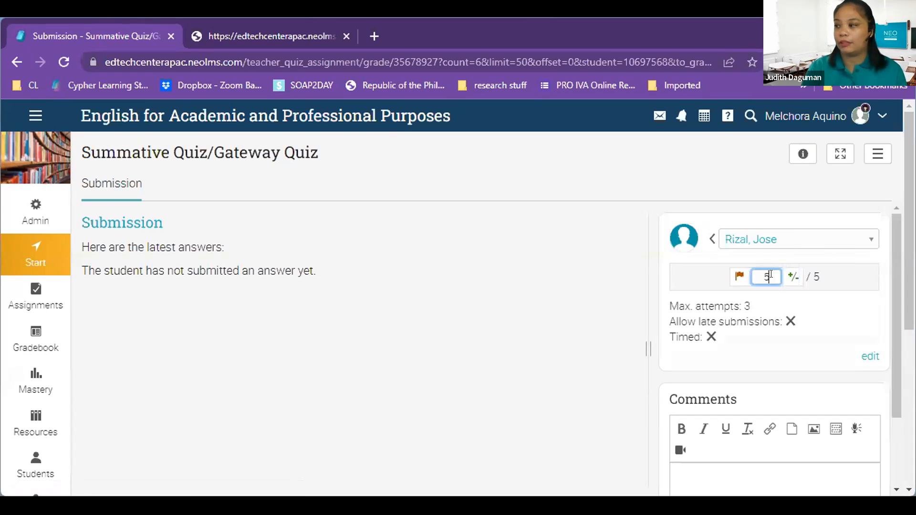
{"action": "key", "text": "Return"}
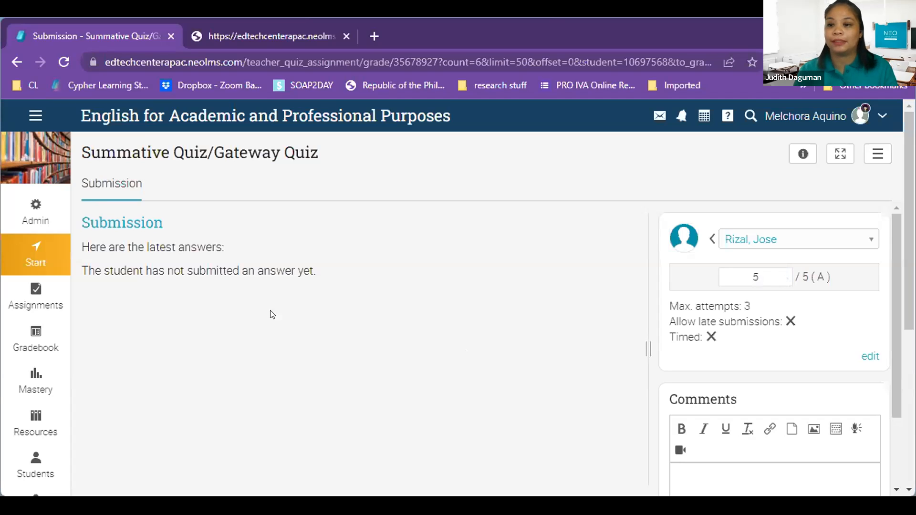
Step: Return to the home dashboard and start adding a new group
{"action": "left_click", "coordinate": [34, 115]}
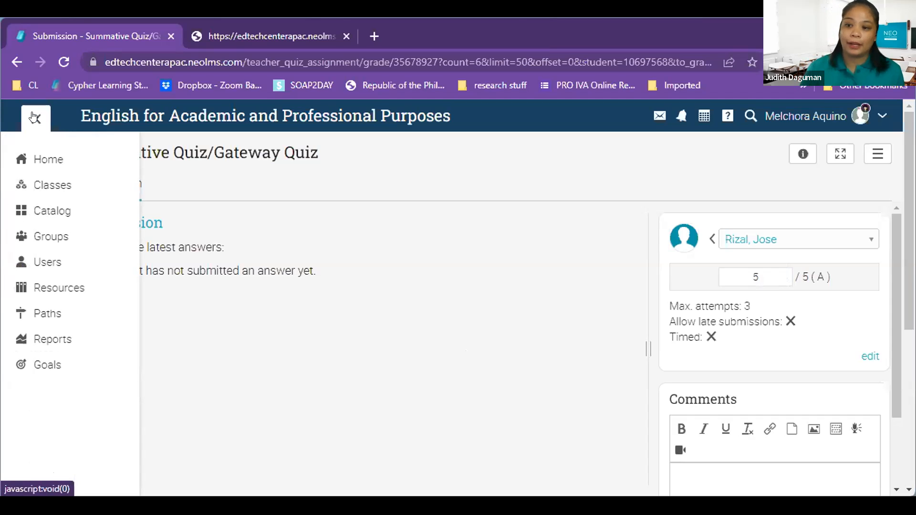
{"action": "left_click", "coordinate": [34, 161]}
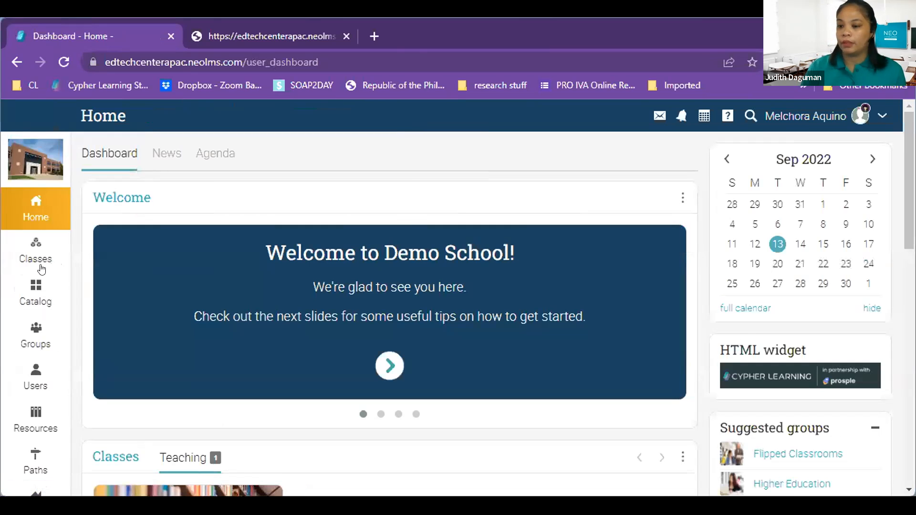
{"action": "mouse_move", "coordinate": [32, 342]}
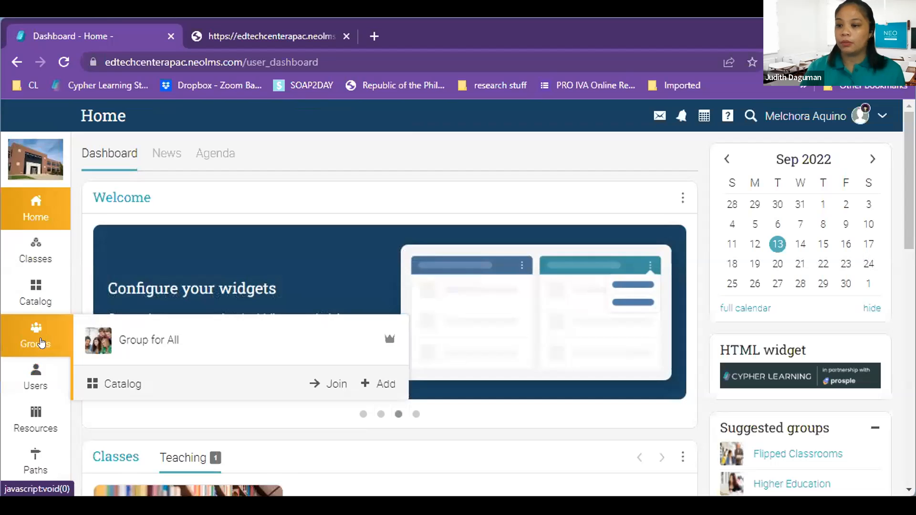
{"action": "left_click", "coordinate": [382, 385]}
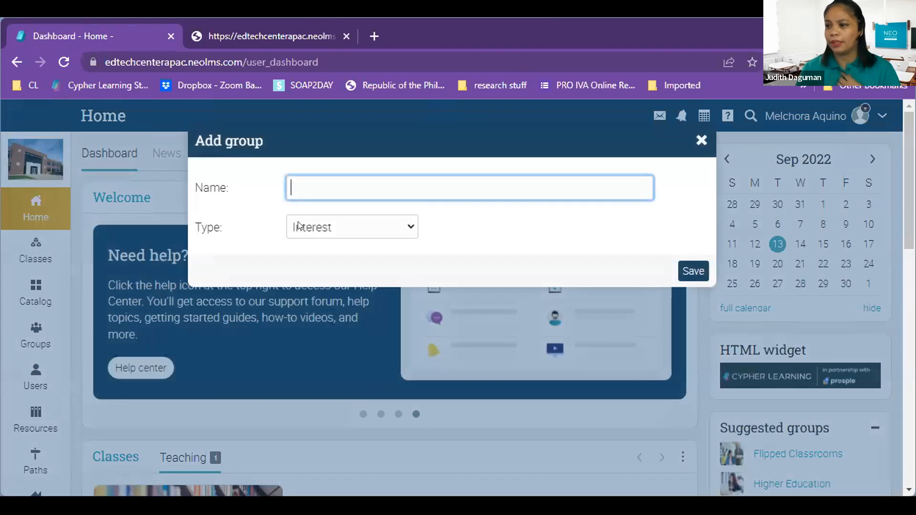
Step: Name the group "HUMSS group - Philippine Heros", set its type to Students, and save it
{"action": "left_click", "coordinate": [310, 187]}
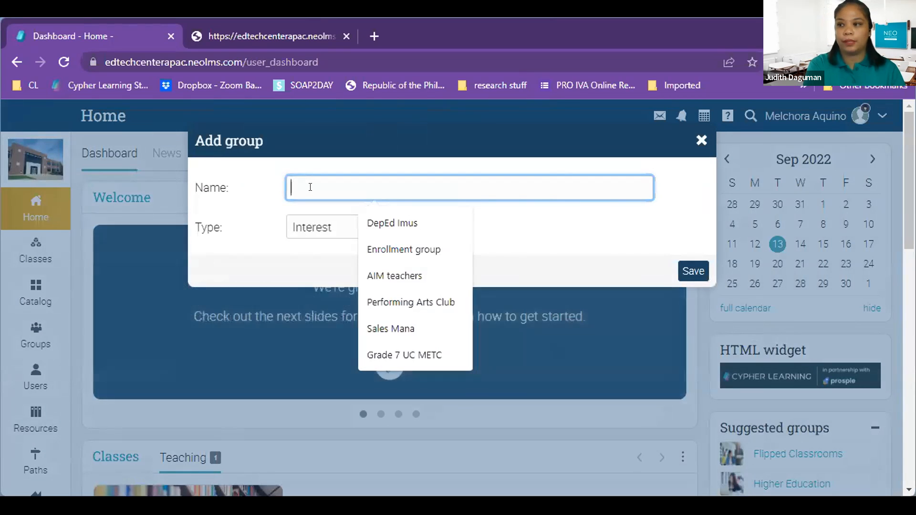
{"action": "type", "text": "HUM"}
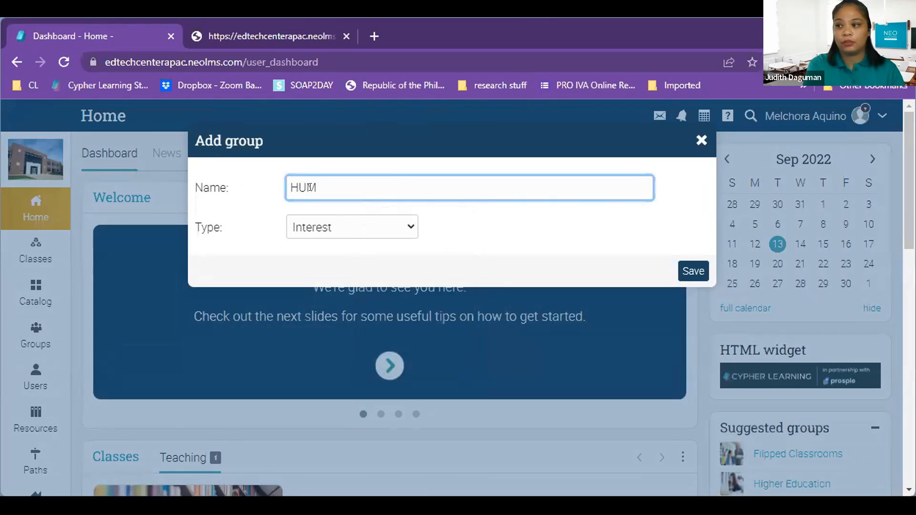
{"action": "type", "text": "SS group - Philip Heros"}
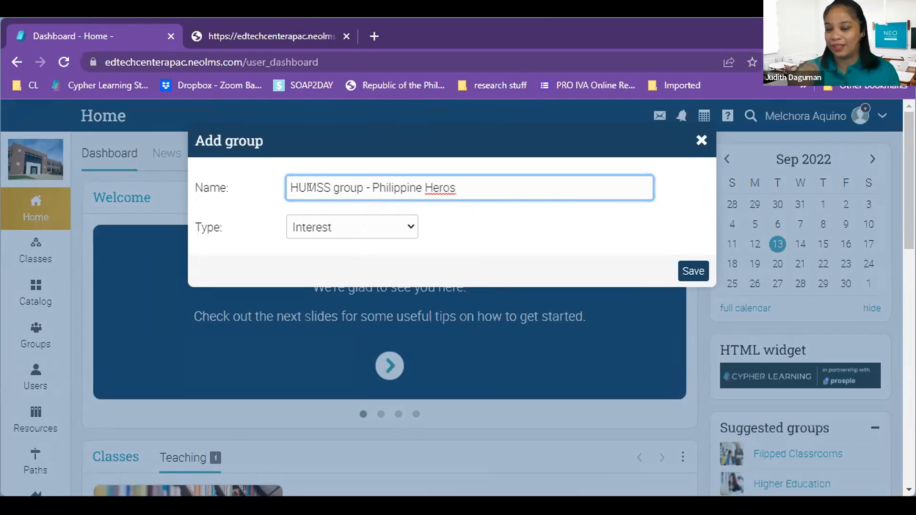
{"action": "left_click", "coordinate": [334, 226]}
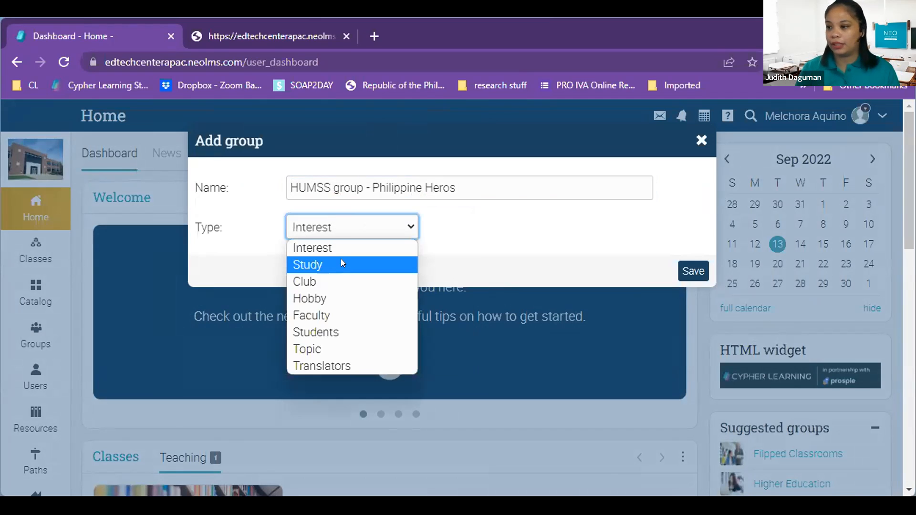
{"action": "left_click", "coordinate": [335, 331]}
{"action": "left_click", "coordinate": [694, 271]}
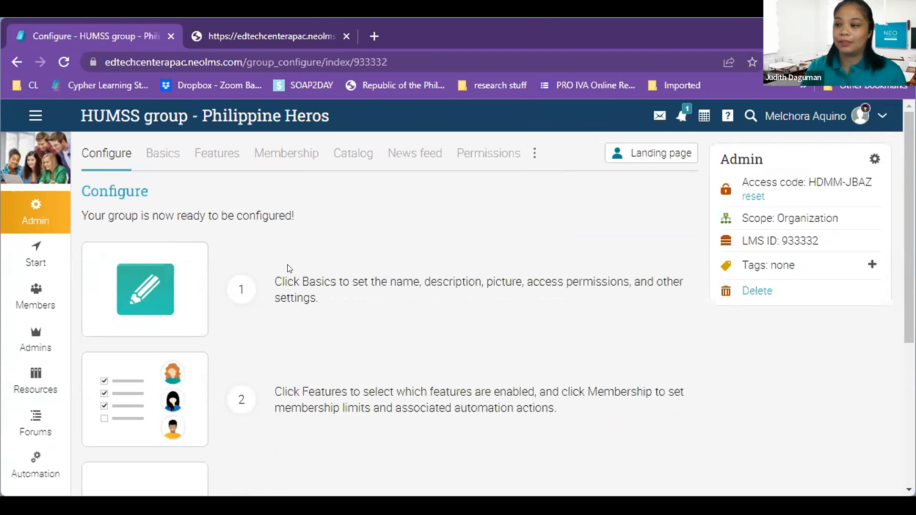
Step: Add a visibility condition to the group's catalog settings that limits it to account type in Student, and save it
{"action": "scroll", "coordinate": [288, 284], "scroll_direction": "down", "scroll_amount": 3}
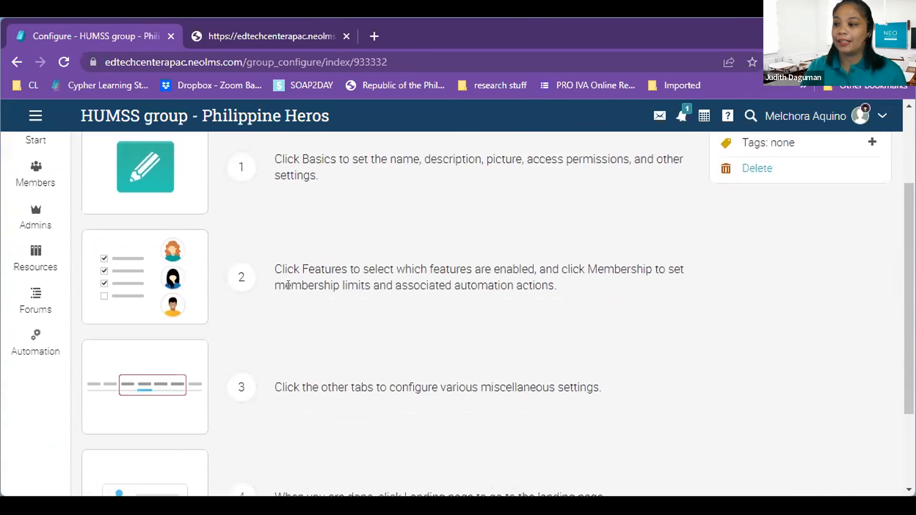
{"action": "scroll", "coordinate": [288, 293], "scroll_direction": "up", "scroll_amount": 3}
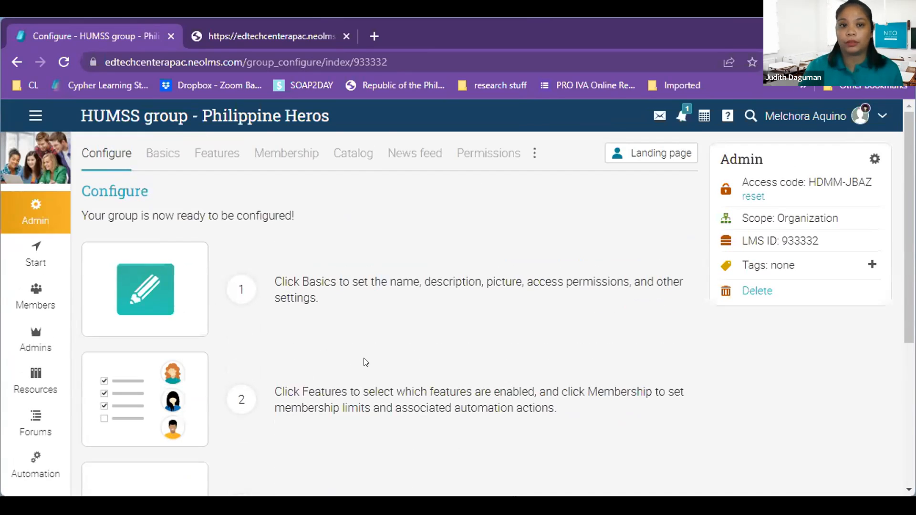
{"action": "left_click", "coordinate": [363, 155]}
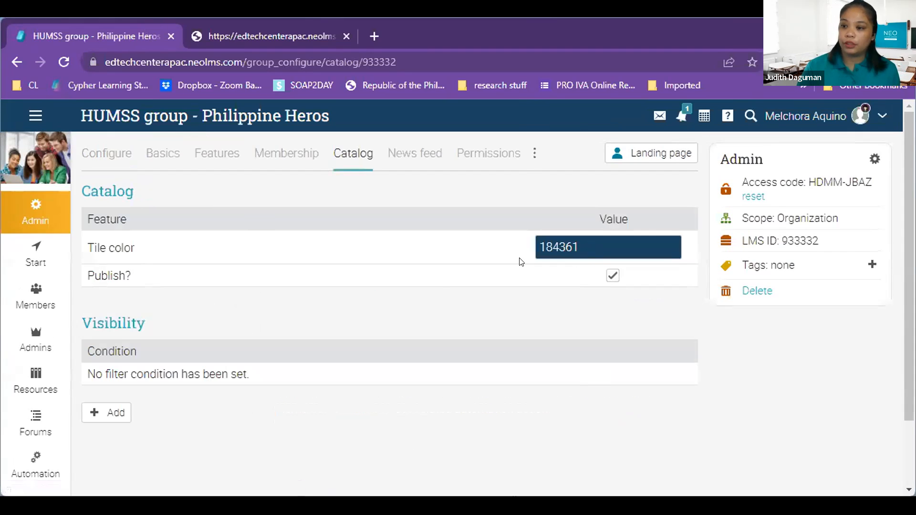
{"action": "left_click", "coordinate": [113, 414]}
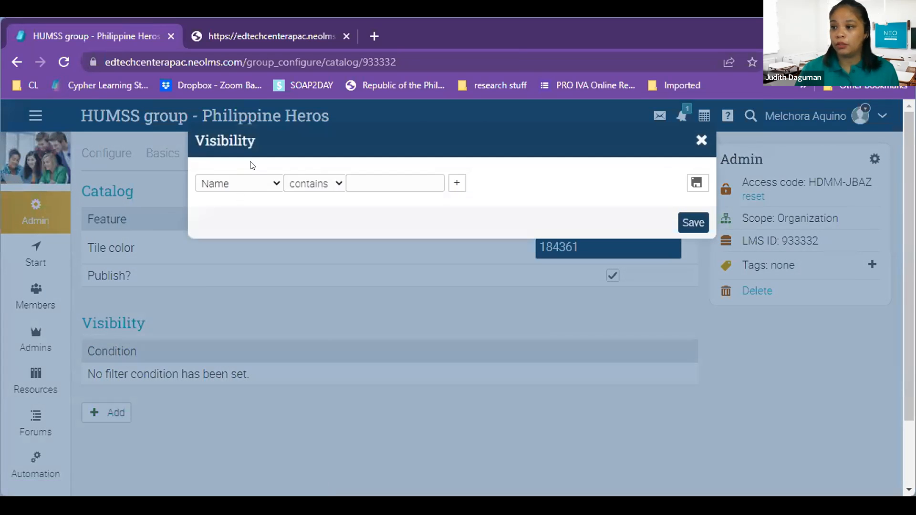
{"action": "left_click", "coordinate": [255, 186]}
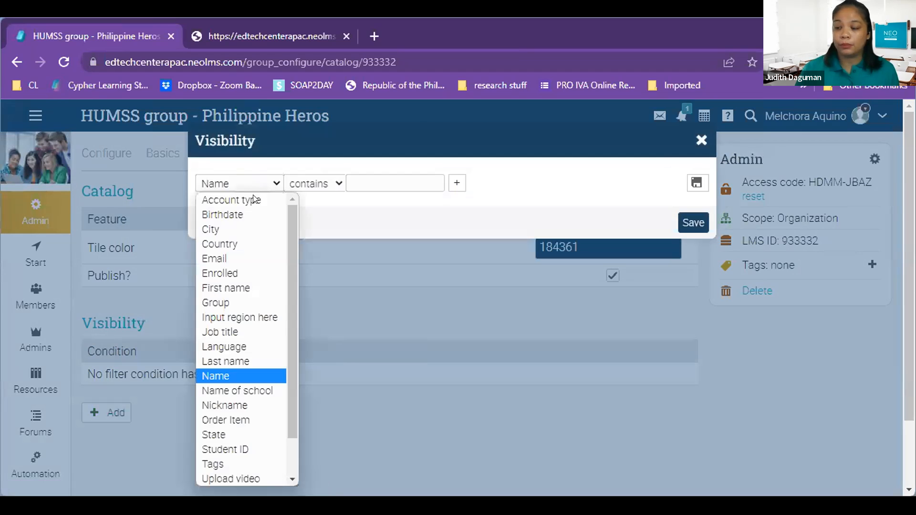
{"action": "left_click", "coordinate": [253, 196]}
{"action": "left_click", "coordinate": [359, 179]}
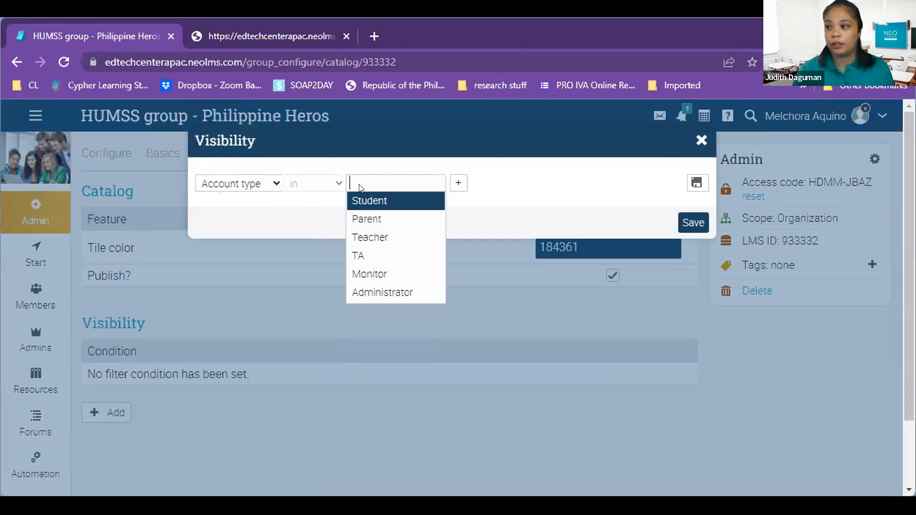
{"action": "left_click", "coordinate": [382, 201]}
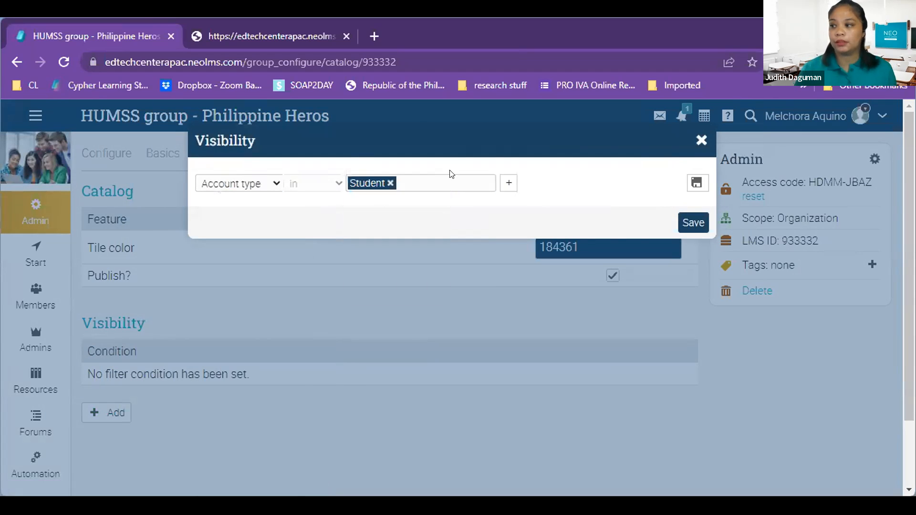
{"action": "left_click", "coordinate": [696, 224]}
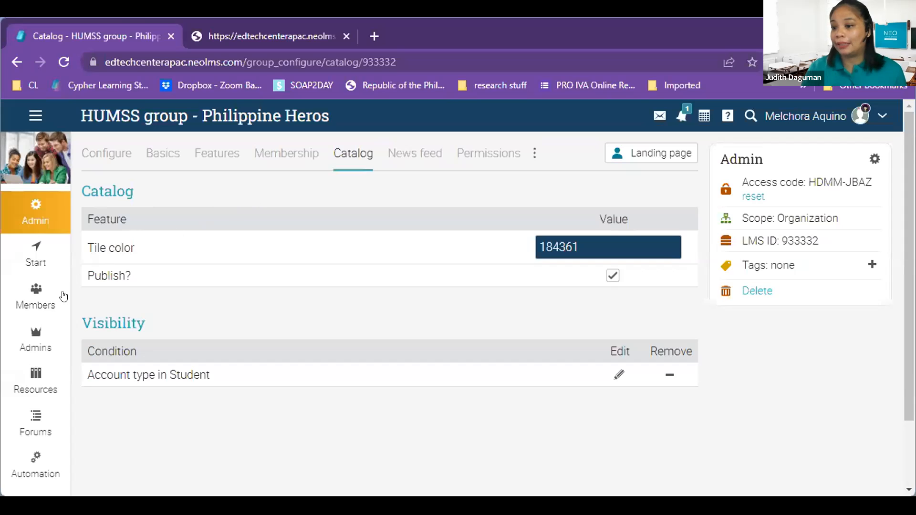
Step: Check the group's member list and review the member limit and the added and removed actions in its membership settings
{"action": "left_click", "coordinate": [44, 299]}
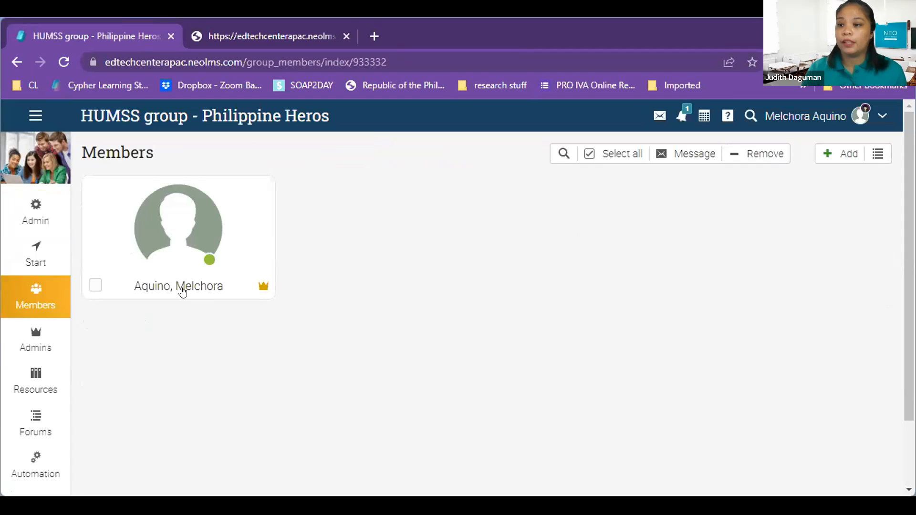
{"action": "left_click", "coordinate": [38, 222]}
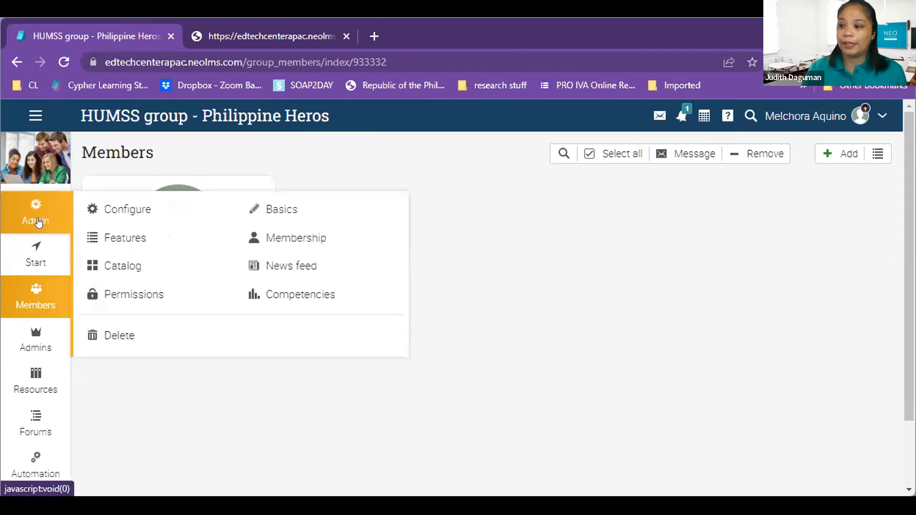
{"action": "left_click", "coordinate": [288, 239]}
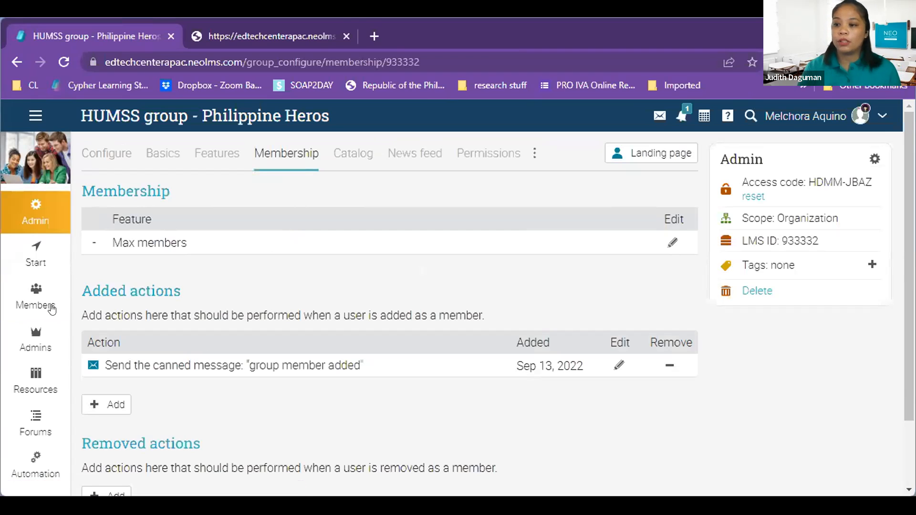
{"action": "scroll", "coordinate": [131, 351], "scroll_direction": "down", "scroll_amount": 3}
{"action": "scroll", "coordinate": [131, 352], "scroll_direction": "up", "scroll_amount": 3}
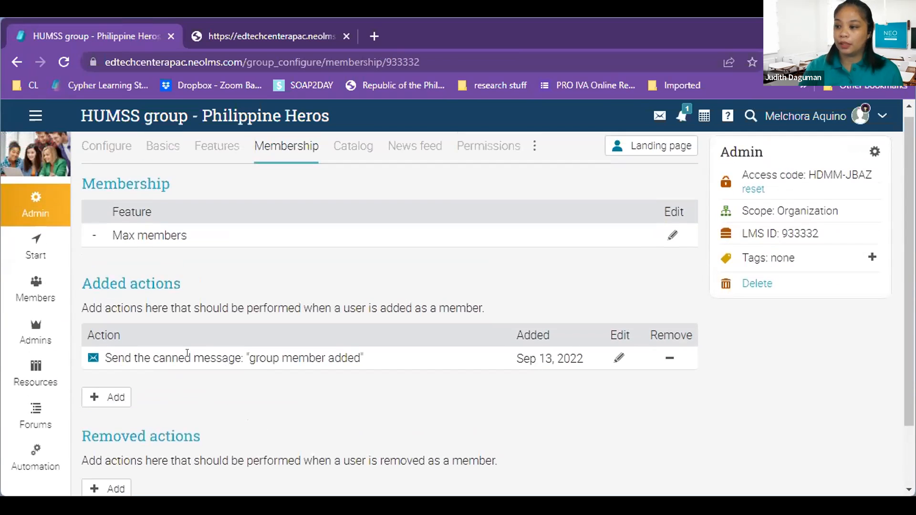
Step: Revisit the group's configuration overview and membership settings to look for a way to add members automatically
{"action": "scroll", "coordinate": [187, 353], "scroll_direction": "up", "scroll_amount": 1}
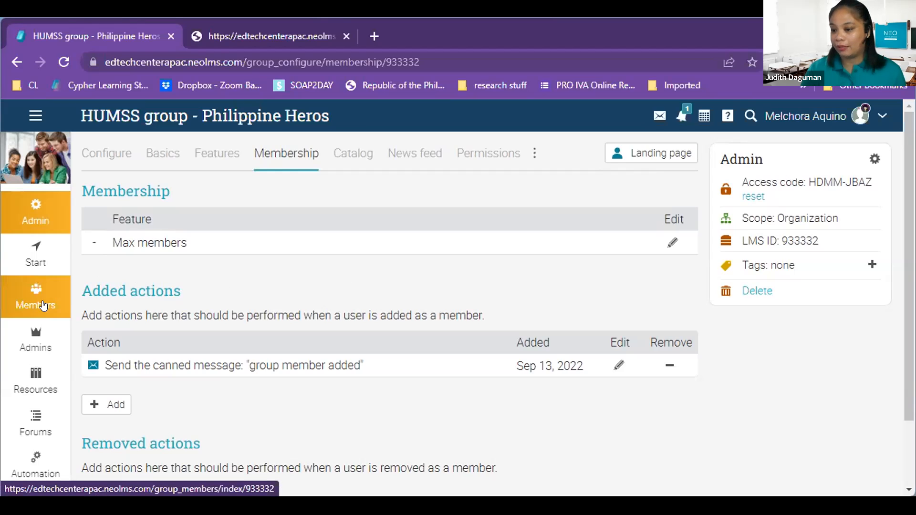
{"action": "left_click", "coordinate": [42, 221]}
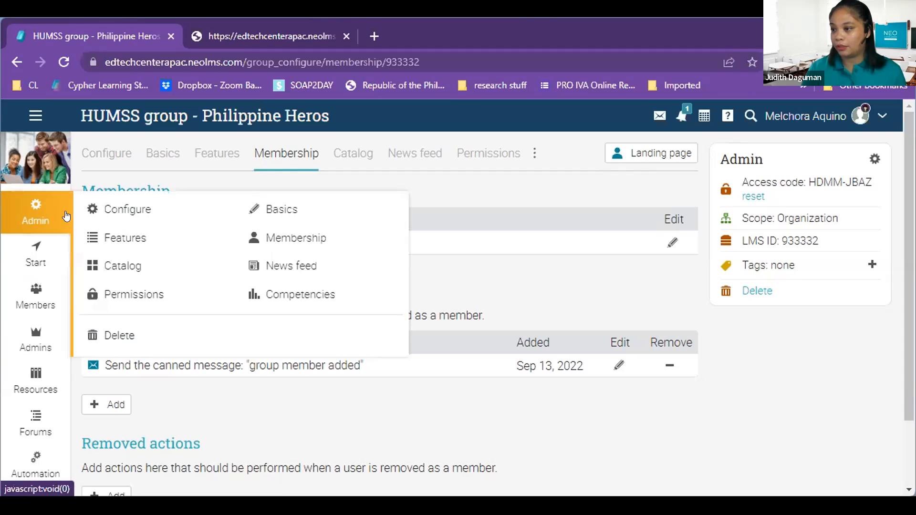
{"action": "left_click", "coordinate": [125, 208]}
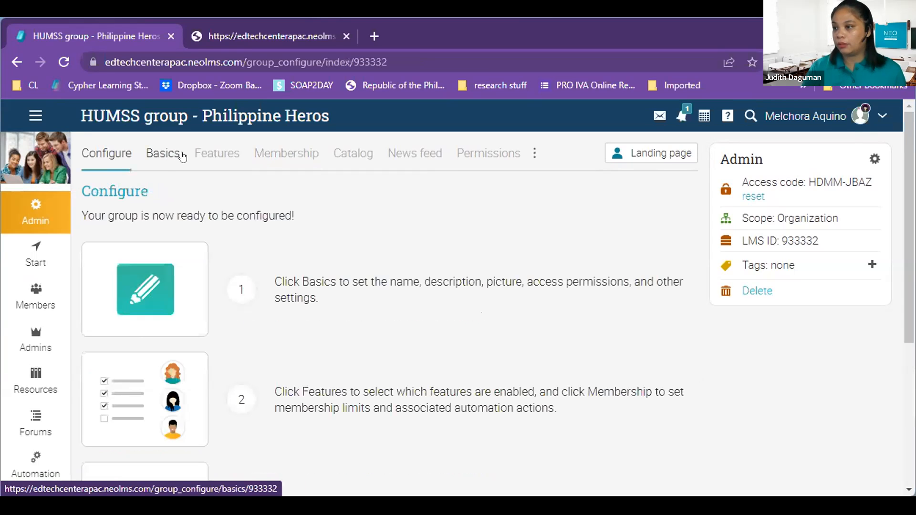
{"action": "left_click", "coordinate": [288, 159]}
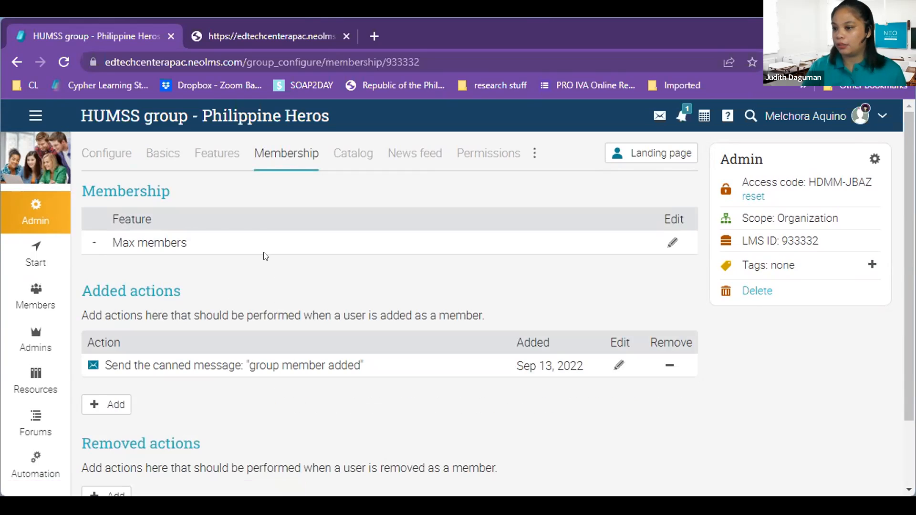
{"action": "scroll", "coordinate": [264, 253], "scroll_direction": "down", "scroll_amount": 1}
{"action": "scroll", "coordinate": [264, 253], "scroll_direction": "up", "scroll_amount": 1}
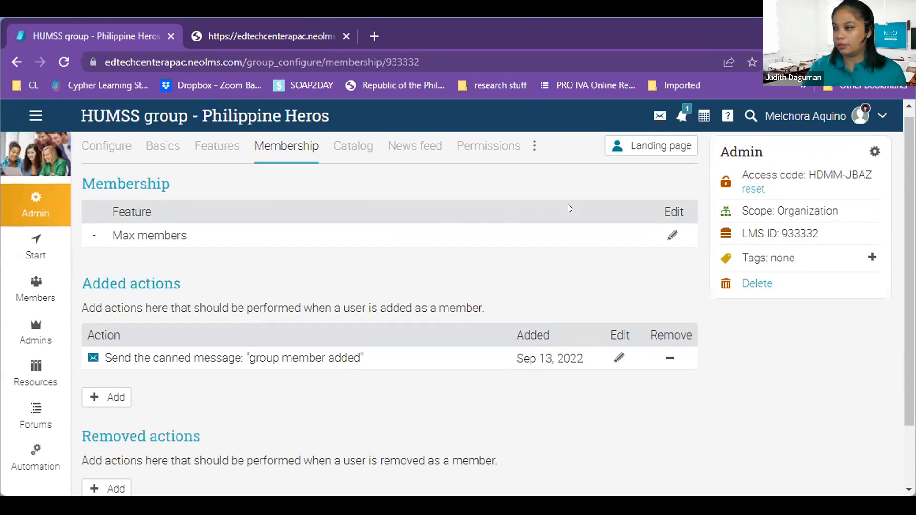
{"action": "mouse_move", "coordinate": [526, 154]}
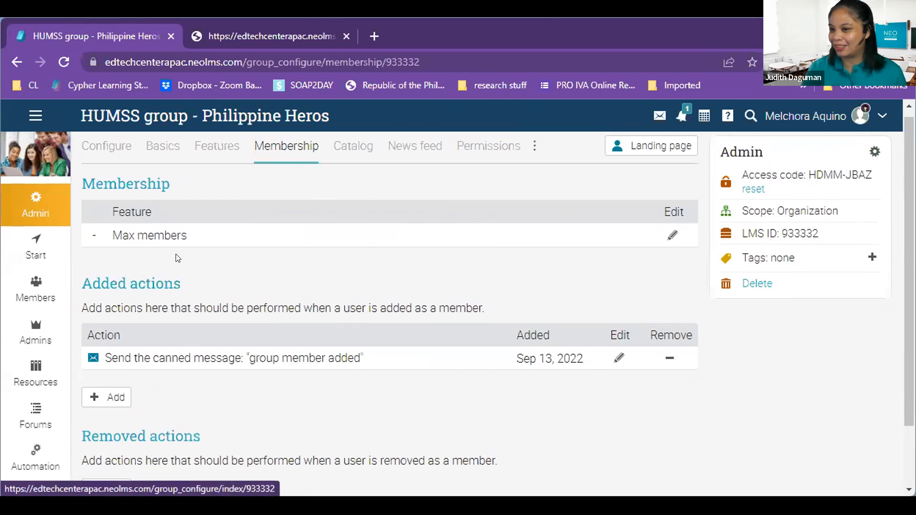
{"action": "mouse_move", "coordinate": [34, 227]}
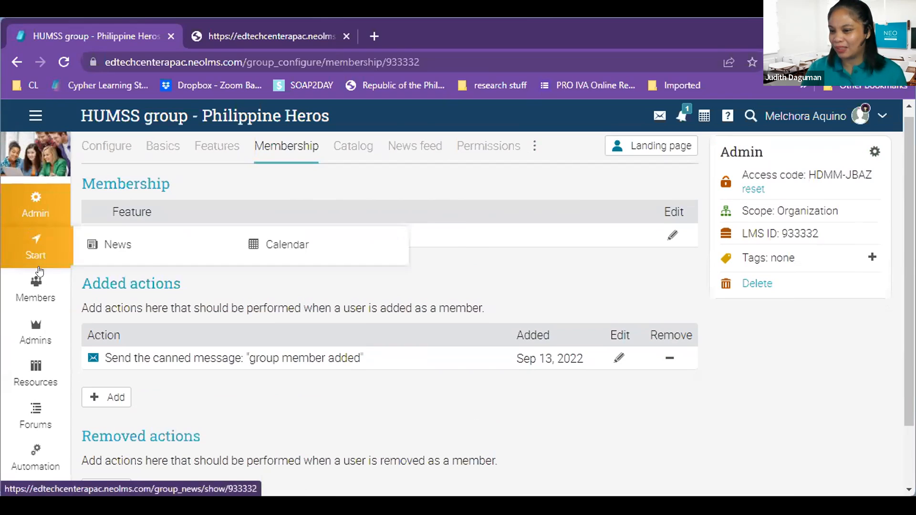
Step: Check the group's member list and list of enabled features, and recheck its membership settings
{"action": "left_click", "coordinate": [40, 281]}
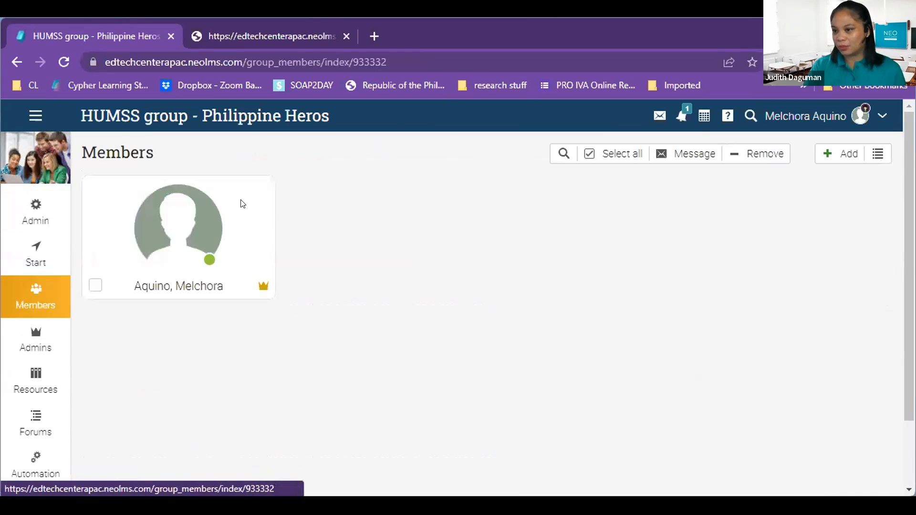
{"action": "key", "text": "alt+Left"}
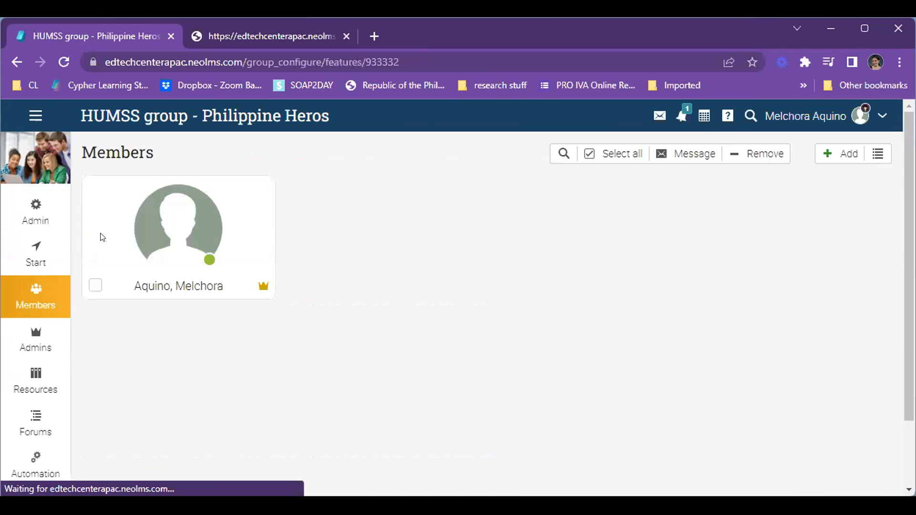
{"action": "scroll", "coordinate": [105, 239], "scroll_direction": "down", "scroll_amount": 1}
{"action": "scroll", "coordinate": [107, 242], "scroll_direction": "down", "scroll_amount": 6}
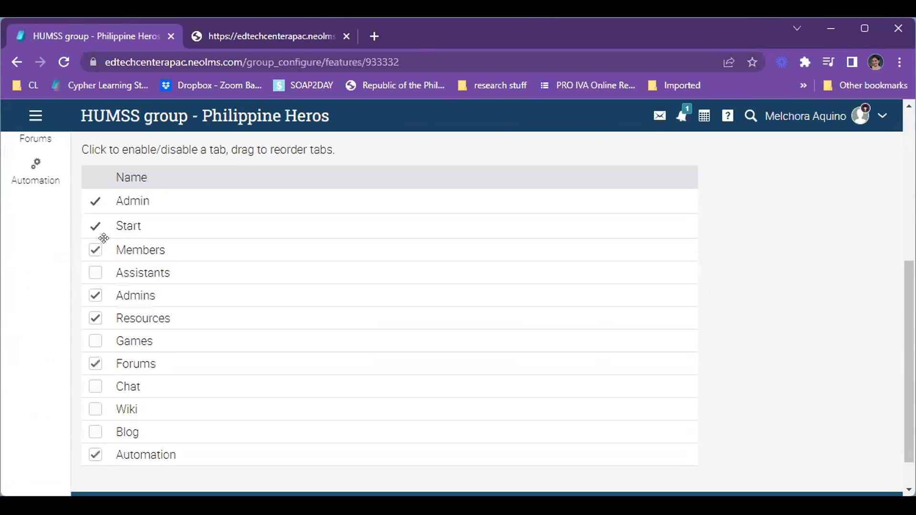
{"action": "scroll", "coordinate": [112, 255], "scroll_direction": "up", "scroll_amount": 6}
{"action": "scroll", "coordinate": [114, 258], "scroll_direction": "up", "scroll_amount": 1}
{"action": "left_click", "coordinate": [298, 154]}
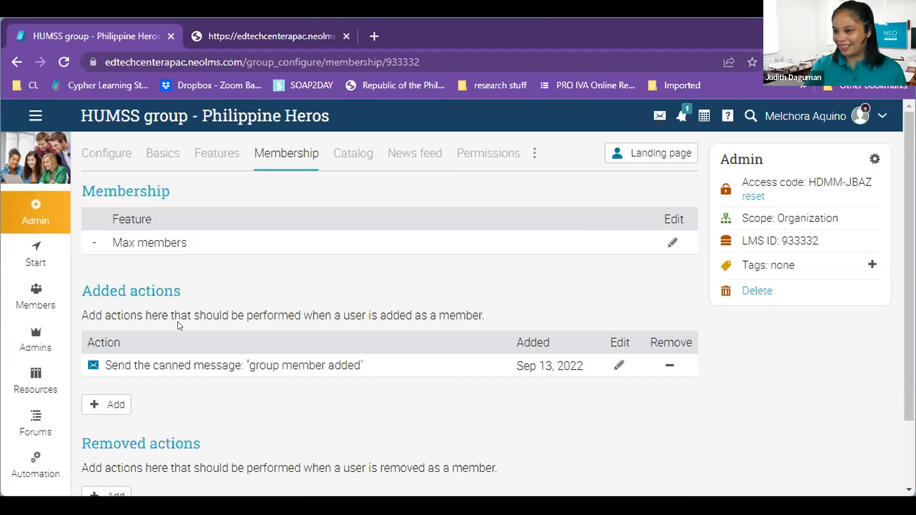
{"action": "scroll", "coordinate": [179, 324], "scroll_direction": "down", "scroll_amount": 2}
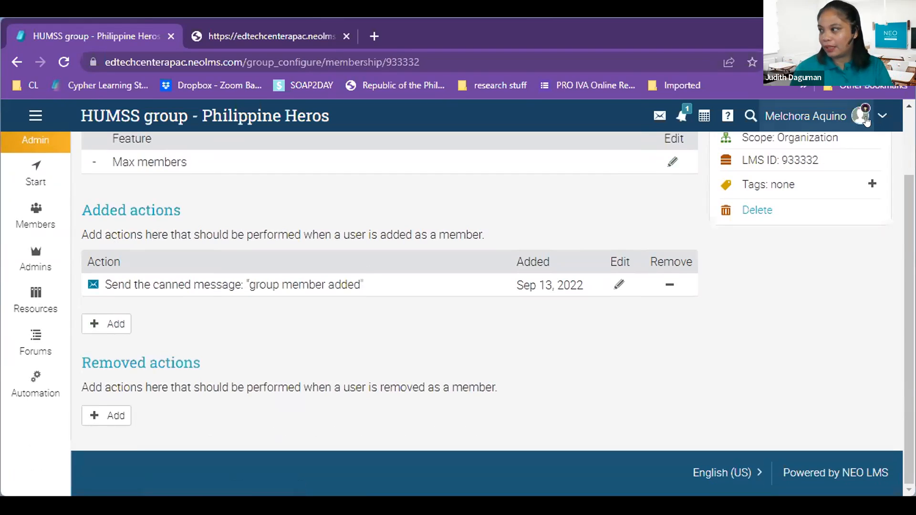
Step: Switch back from the teacher's account to the administrator account and start adding a new group
{"action": "left_click", "coordinate": [837, 221]}
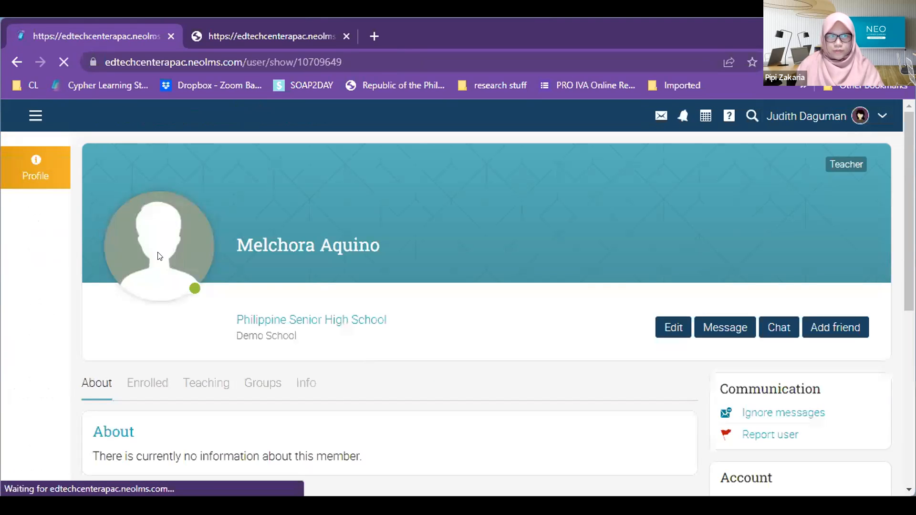
{"action": "left_click", "coordinate": [35, 115]}
{"action": "mouse_move", "coordinate": [58, 351]}
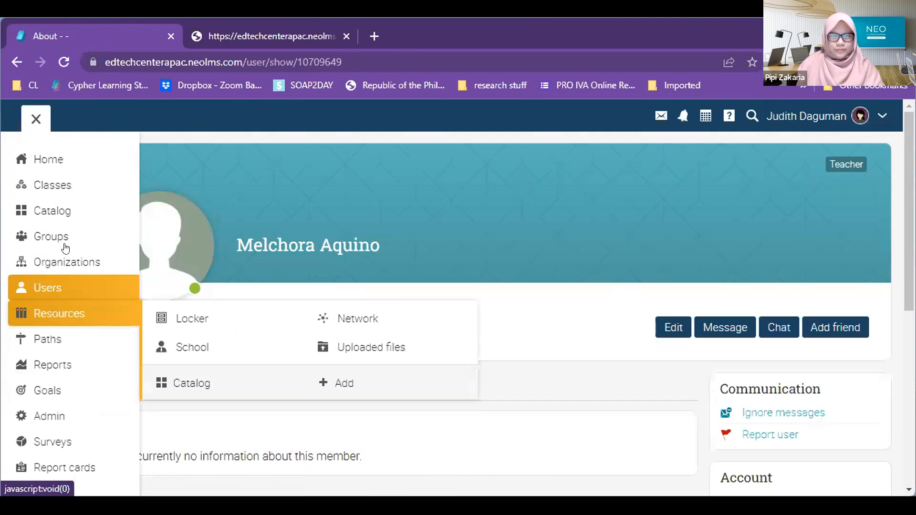
{"action": "mouse_move", "coordinate": [64, 237]}
{"action": "left_click", "coordinate": [442, 365]}
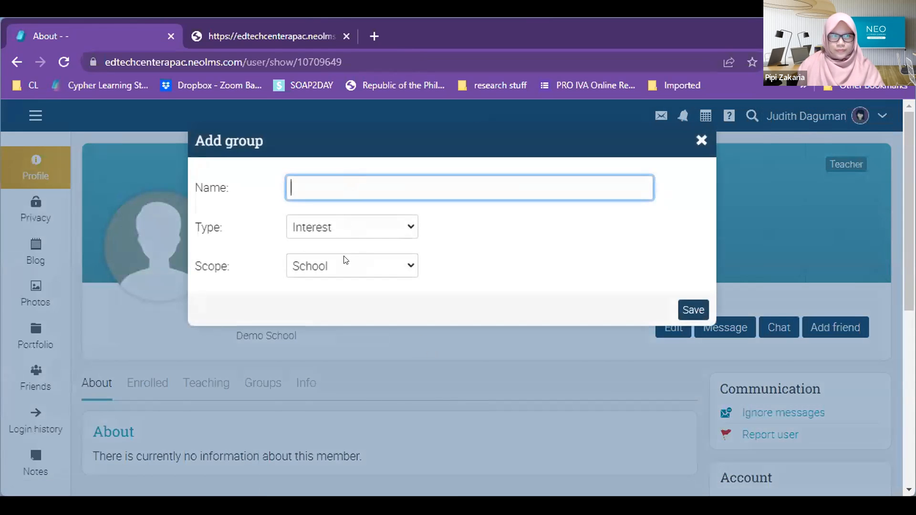
Step: Name the new group "HUMSS - Philippine heroes" and save it with type Interest and scope School
{"action": "left_click", "coordinate": [347, 178]}
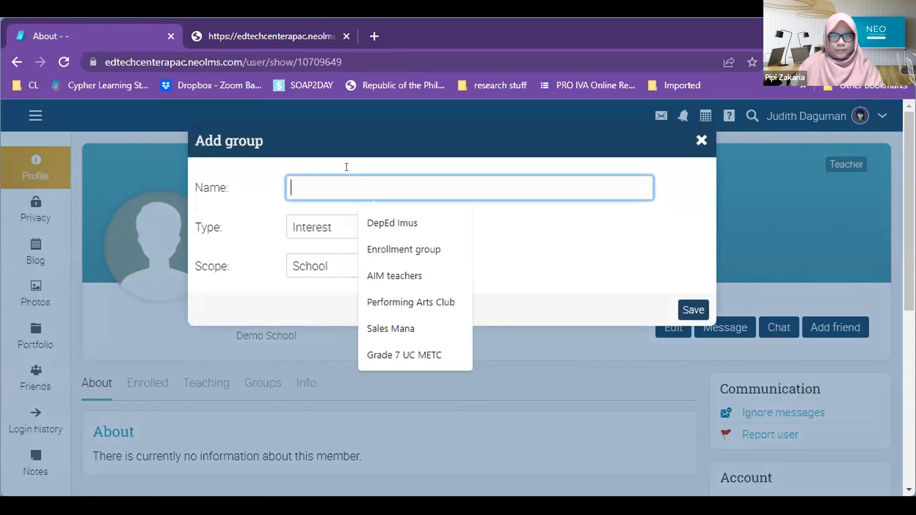
{"action": "type", "text": "HUMSS P"}
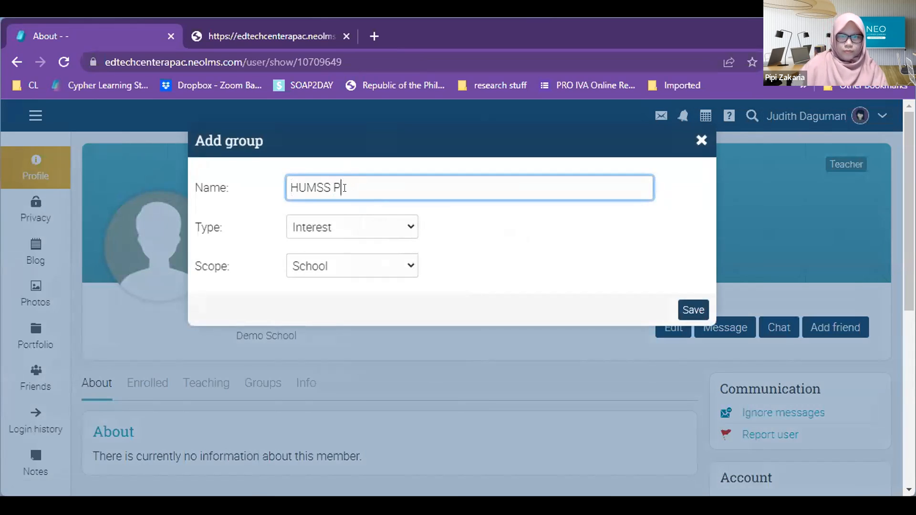
{"action": "type", "text": "- 8th"}
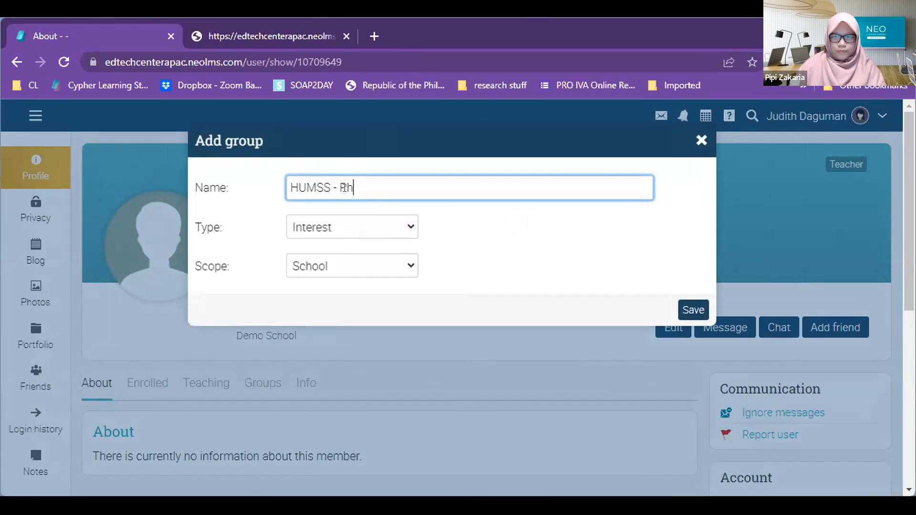
{"action": "type", "text": "ippine heroes"}
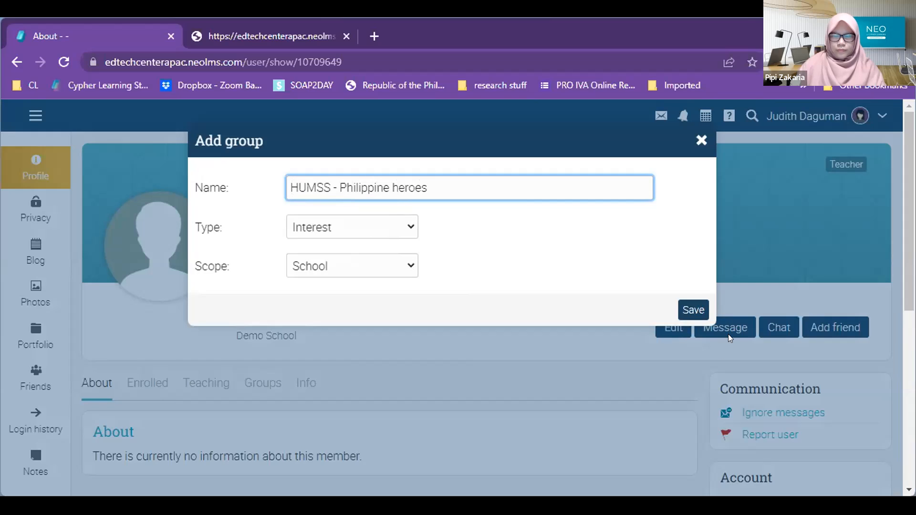
{"action": "left_click", "coordinate": [693, 310]}
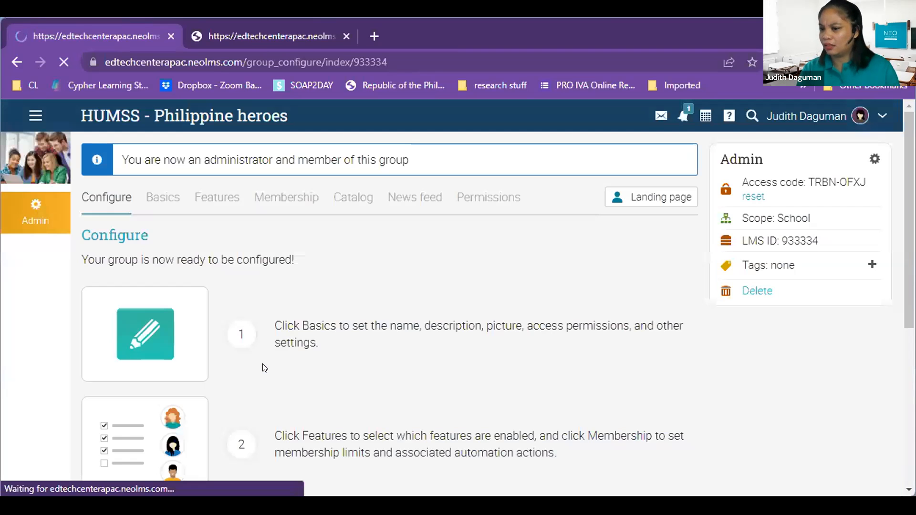
Step: Review the new group's membership settings, including the automatic membership section
{"action": "left_click", "coordinate": [296, 198]}
{"action": "scroll", "coordinate": [289, 310], "scroll_direction": "down", "scroll_amount": 2}
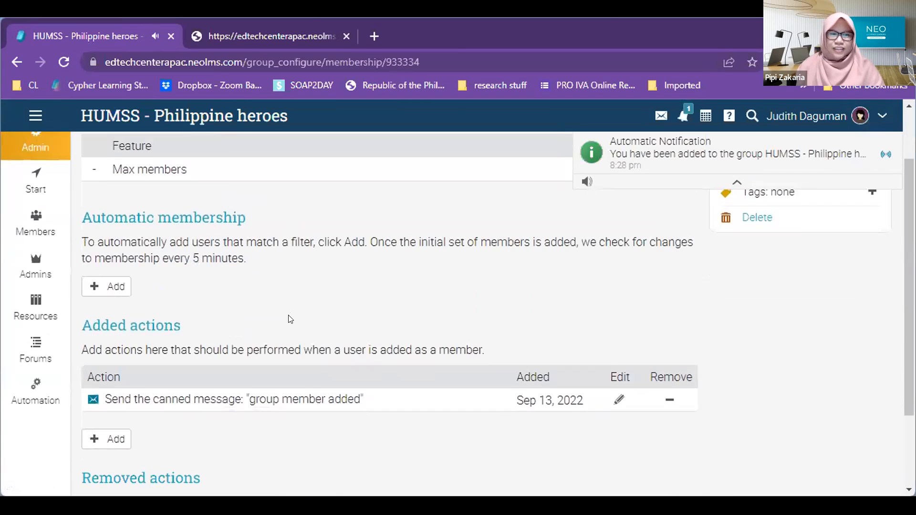
{"action": "scroll", "coordinate": [289, 314], "scroll_direction": "up", "scroll_amount": 2}
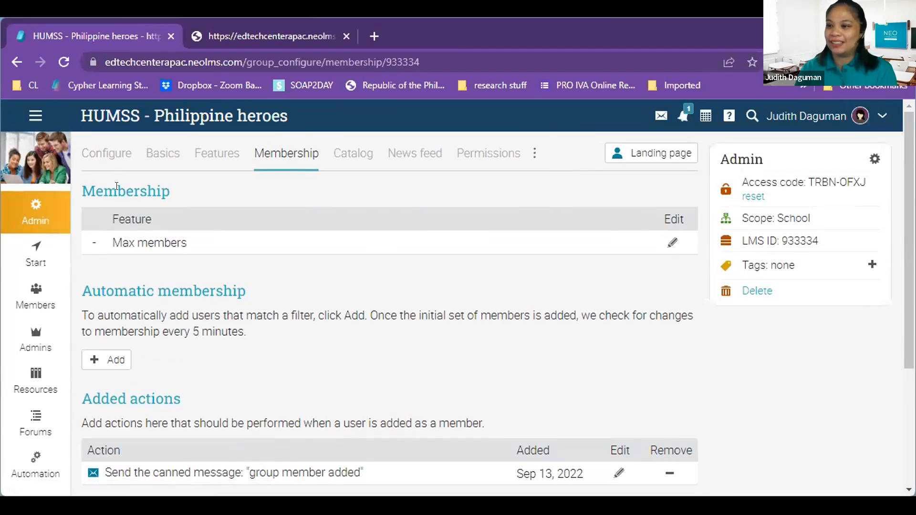
{"action": "left_click_drag", "start_coordinate": [79, 115], "coordinate": [212, 128]}
{"action": "left_click", "coordinate": [213, 128]}
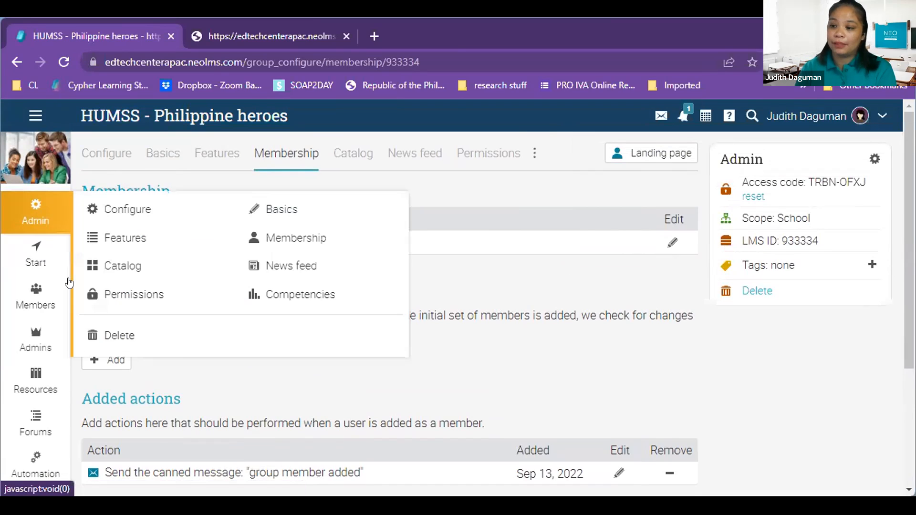
{"action": "left_click_drag", "start_coordinate": [81, 288], "coordinate": [199, 286]}
{"action": "left_click", "coordinate": [204, 285]}
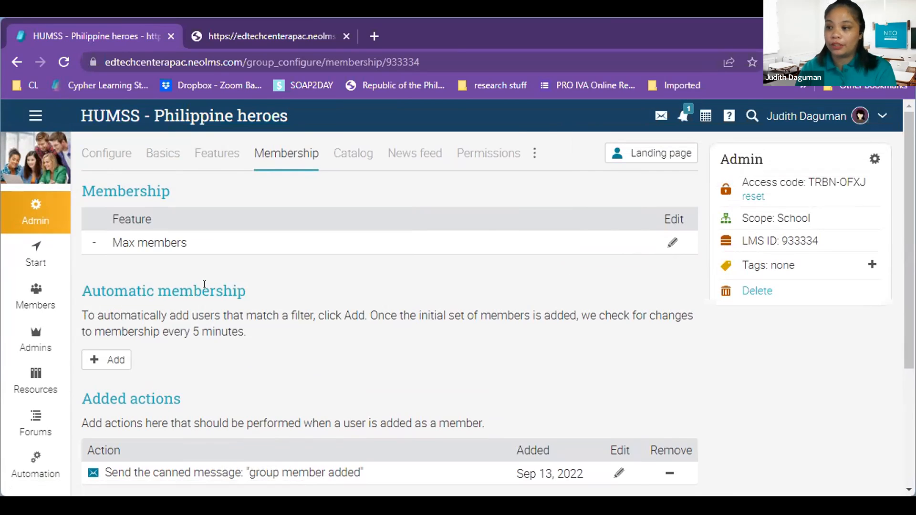
Step: Add an automatic membership filter for job title in Humanities and Social Sciences, and save it
{"action": "left_click", "coordinate": [104, 362]}
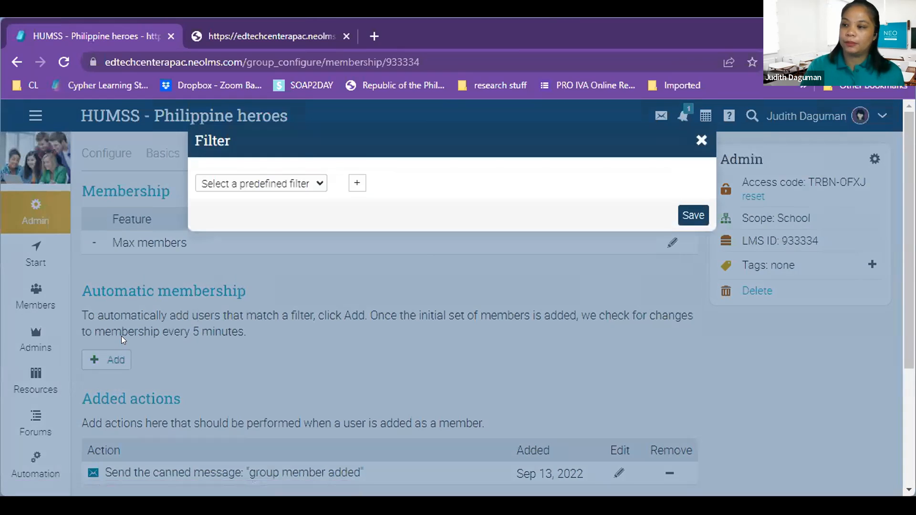
{"action": "left_click", "coordinate": [252, 184]}
{"action": "left_click", "coordinate": [357, 183]}
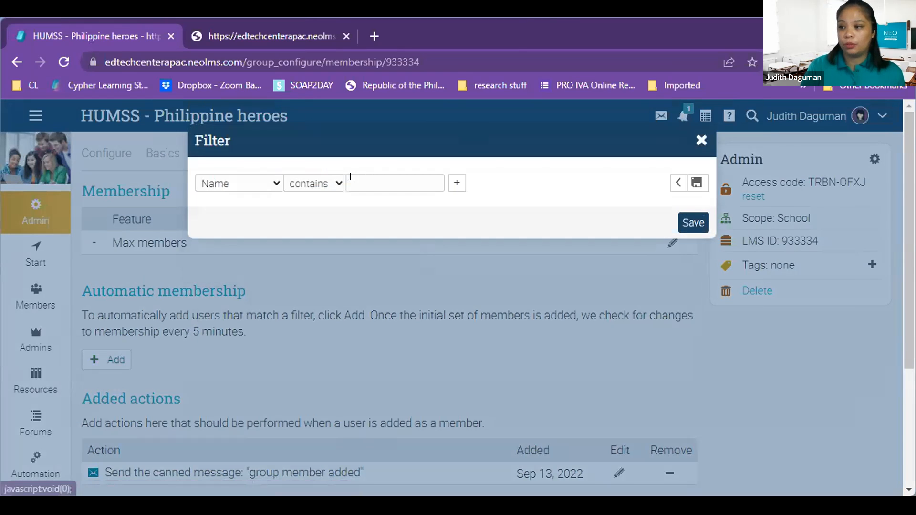
{"action": "left_click", "coordinate": [246, 185]}
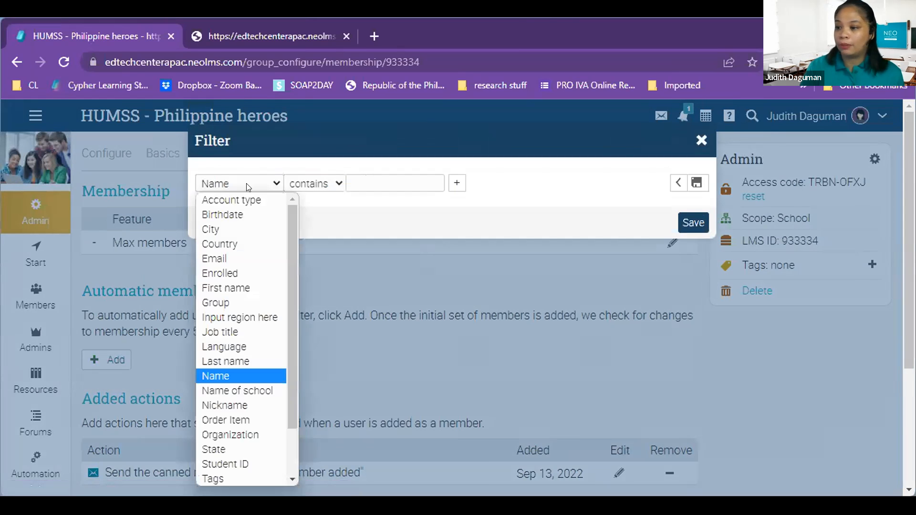
{"action": "left_click", "coordinate": [236, 330]}
{"action": "left_click", "coordinate": [368, 186]}
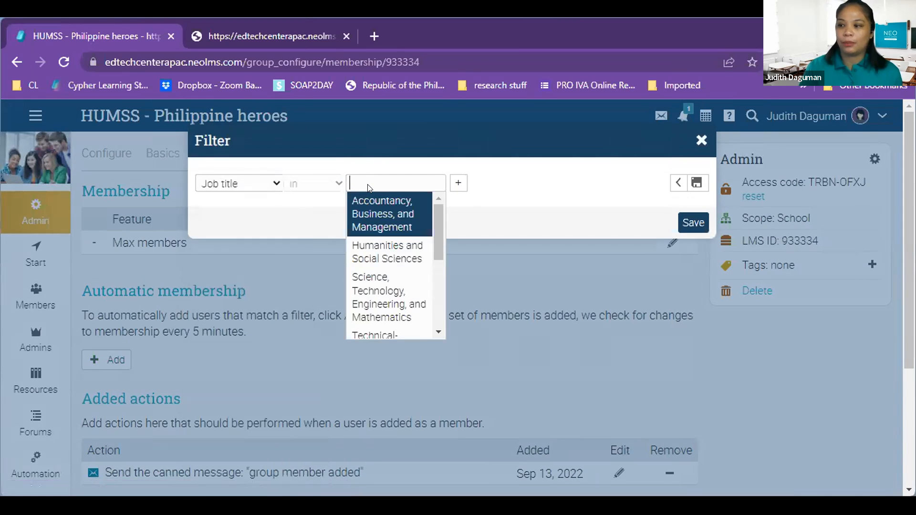
{"action": "left_click", "coordinate": [379, 250]}
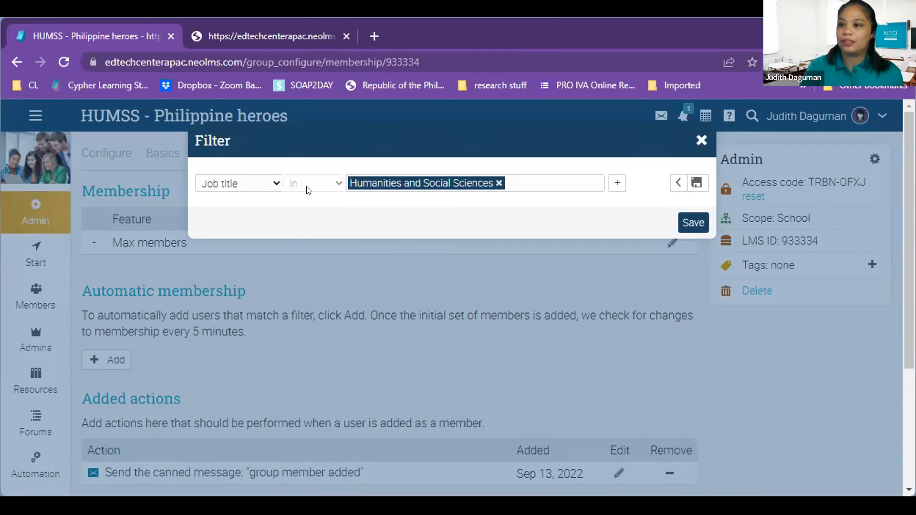
{"action": "left_click", "coordinate": [249, 186]}
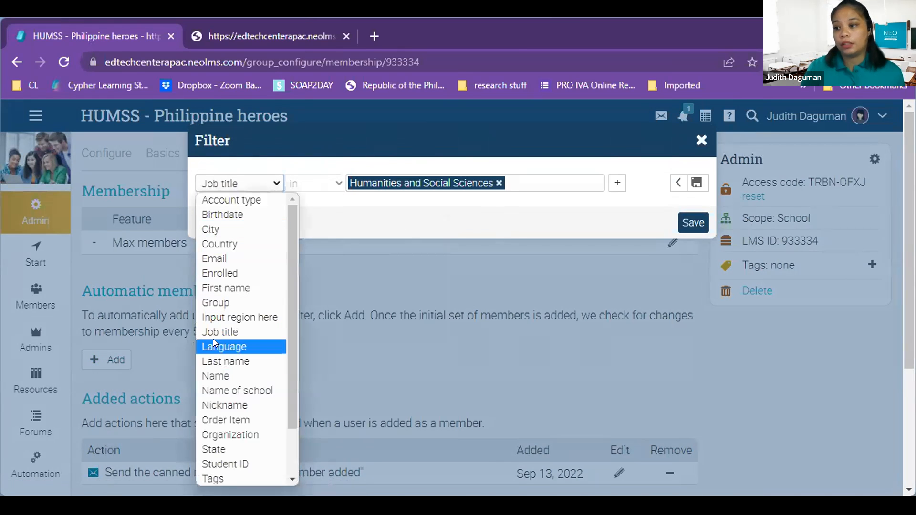
{"action": "left_click", "coordinate": [223, 329]}
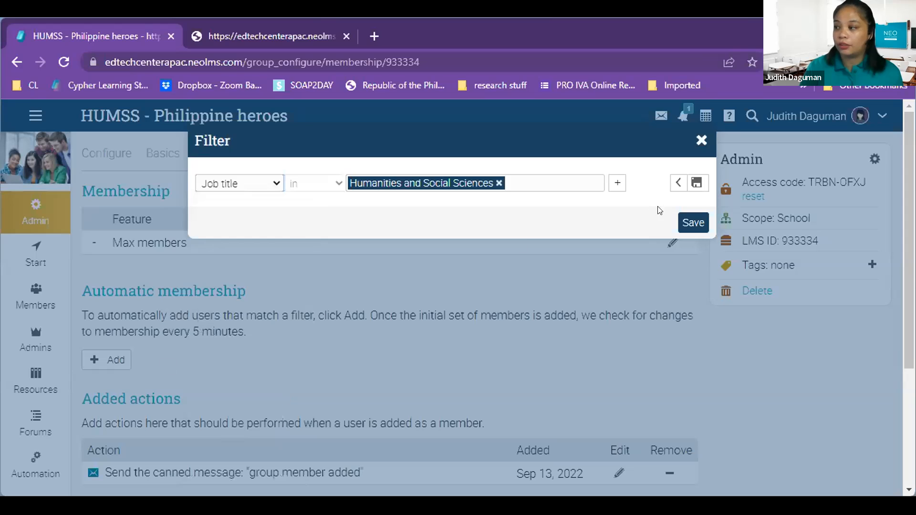
{"action": "left_click", "coordinate": [692, 224]}
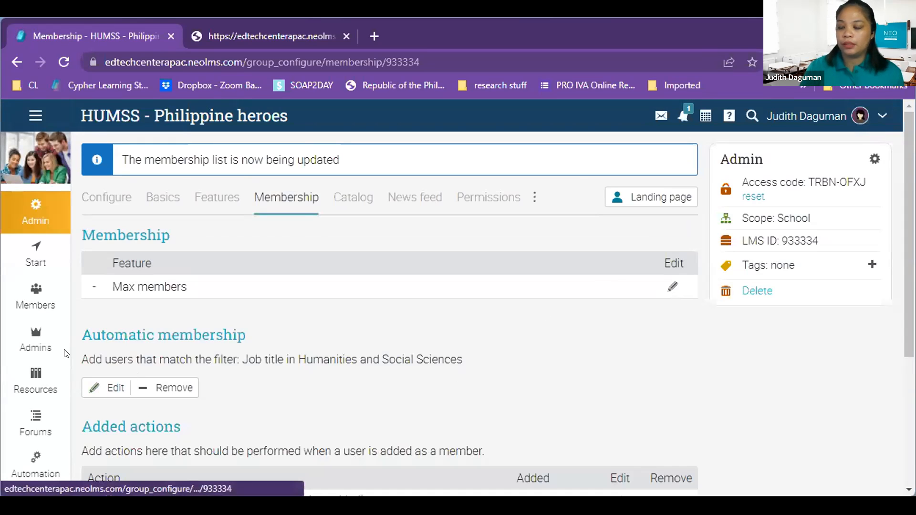
Step: Examine the group's member list, including the members' job titles and how they joined
{"action": "left_click", "coordinate": [46, 306]}
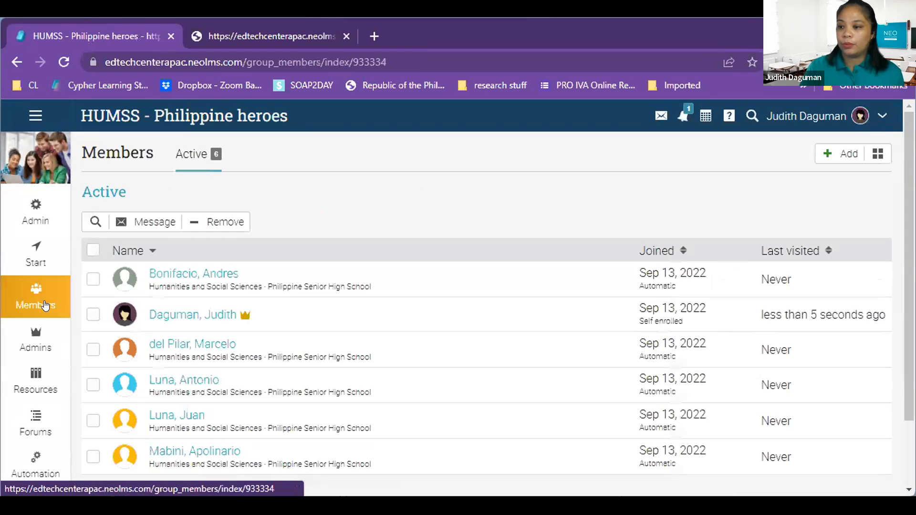
{"action": "scroll", "coordinate": [215, 353], "scroll_direction": "down", "scroll_amount": 2}
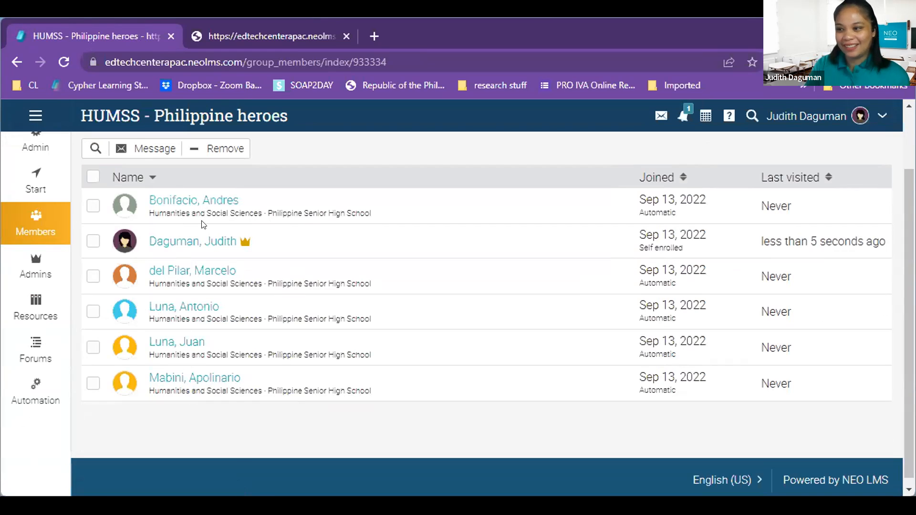
{"action": "left_click_drag", "start_coordinate": [149, 213], "coordinate": [263, 213]}
{"action": "left_click", "coordinate": [262, 213]}
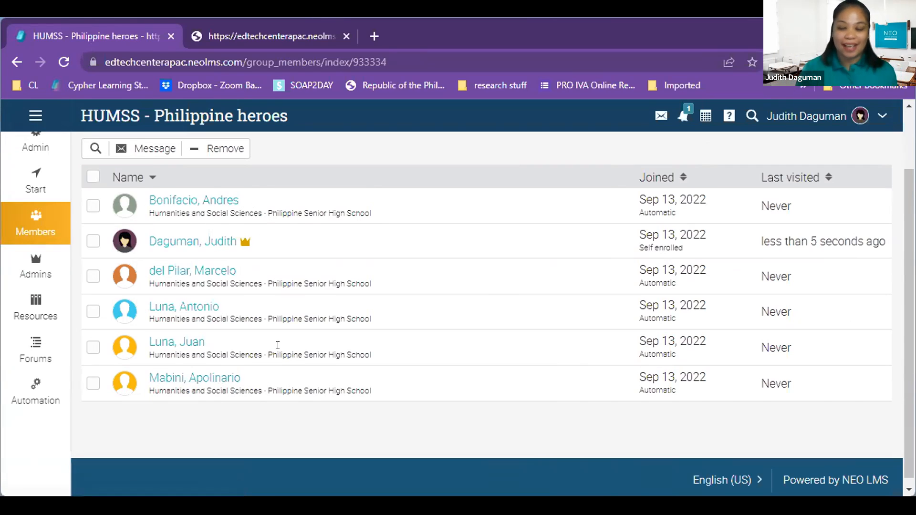
{"action": "scroll", "coordinate": [265, 350], "scroll_direction": "up", "scroll_amount": 2}
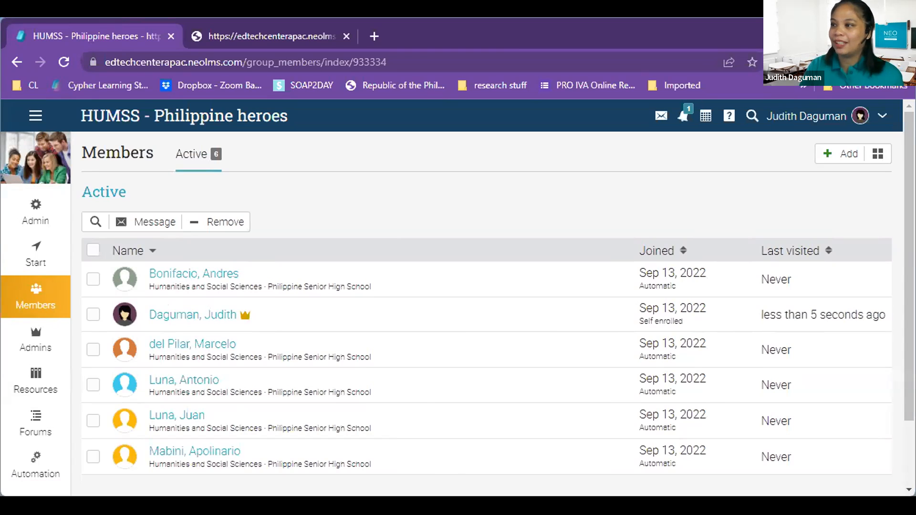
Step: Bring up the site's main navigation from the group's member list
{"action": "left_click", "coordinate": [35, 116]}
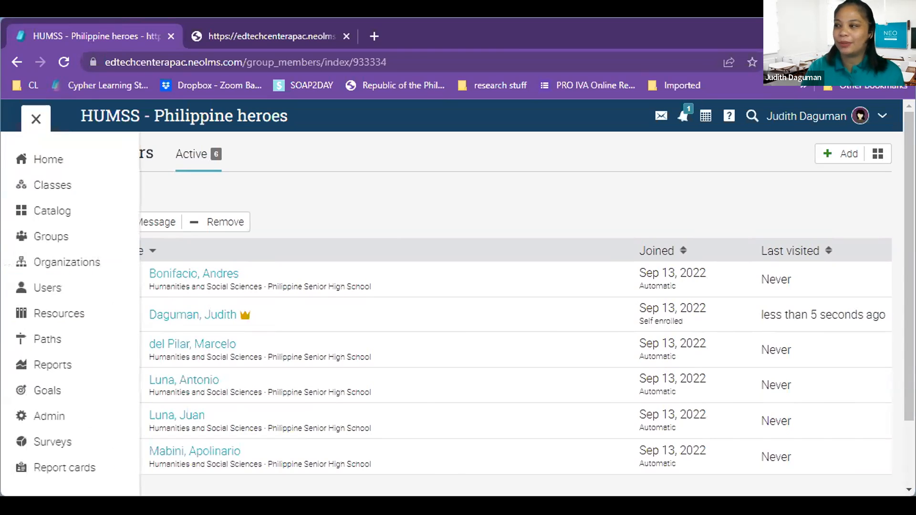